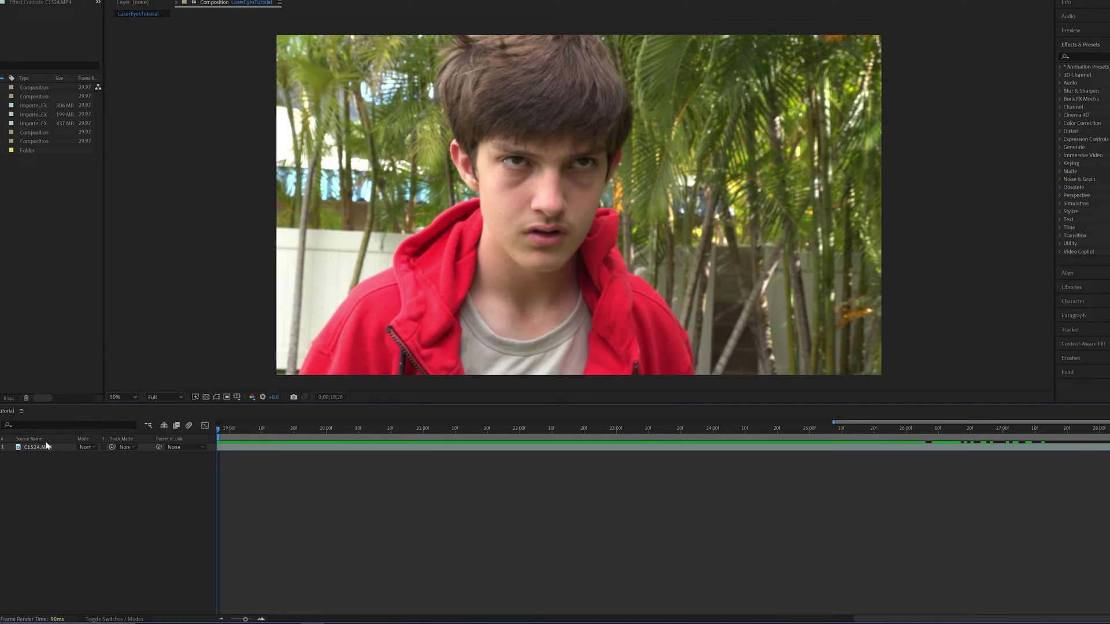
{"action": "right_click", "coordinate": [67, 481]}
{"action": "left_click", "coordinate": [46, 485]}
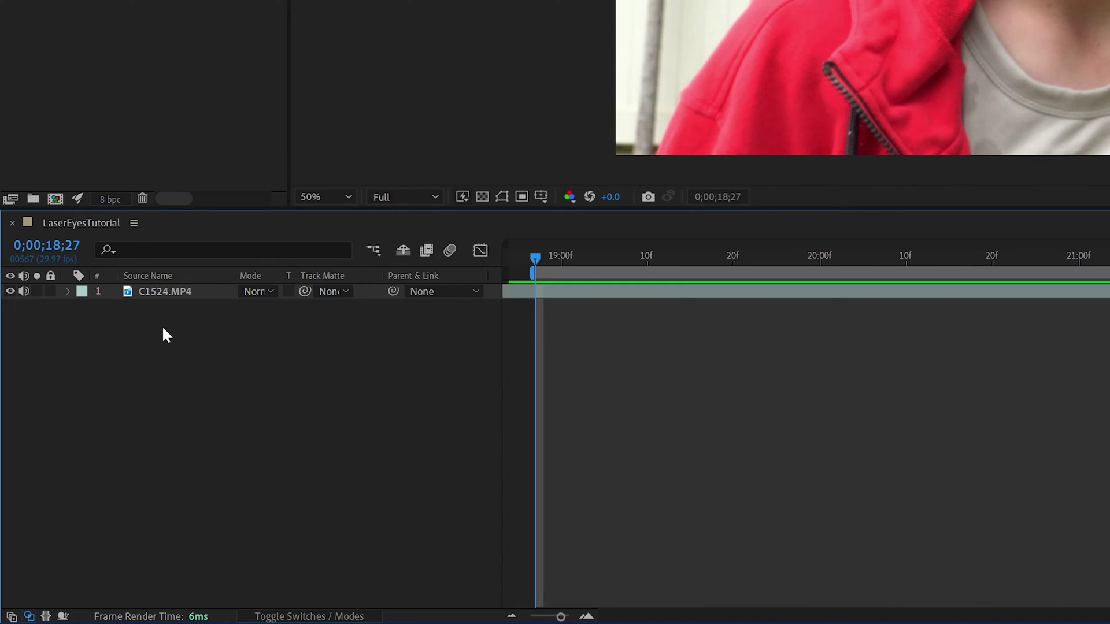
Add a null object to the LaserEyesTutorial composition and rename it Left Eye Track
{"action": "right_click", "coordinate": [164, 332]}
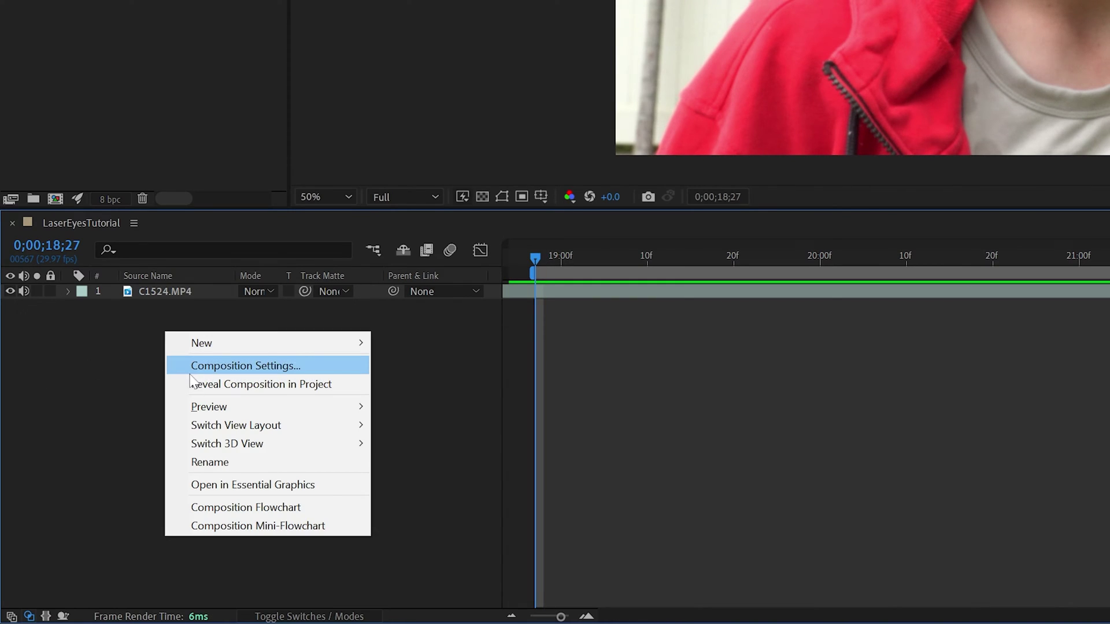
{"action": "mouse_move", "coordinate": [237, 341]}
{"action": "left_click", "coordinate": [419, 440]}
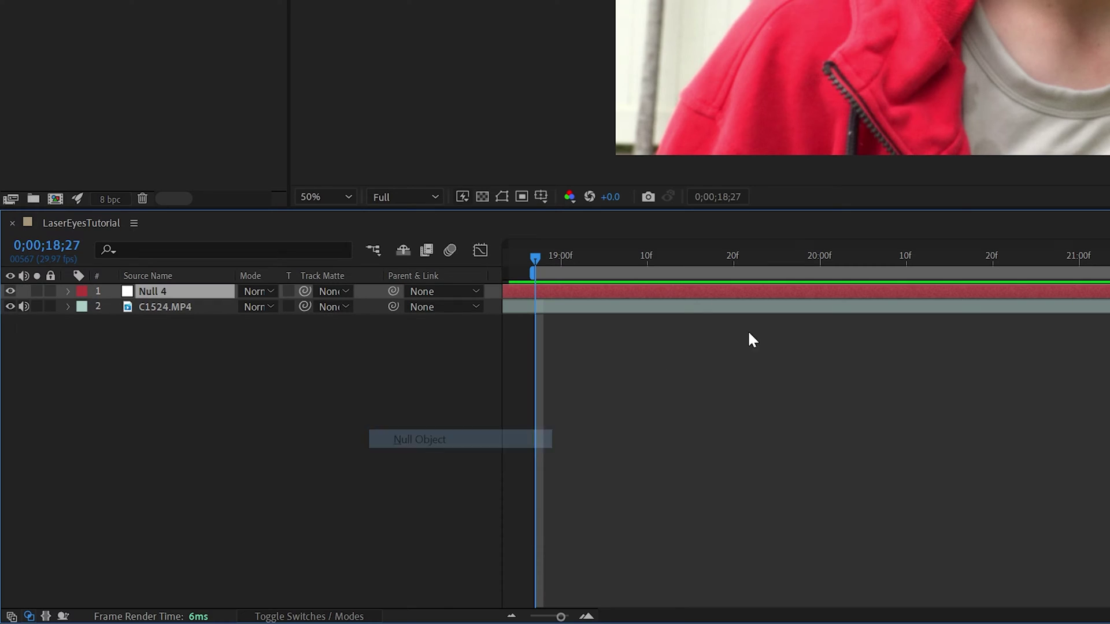
{"action": "right_click", "coordinate": [159, 290]}
{"action": "left_click", "coordinate": [223, 241]}
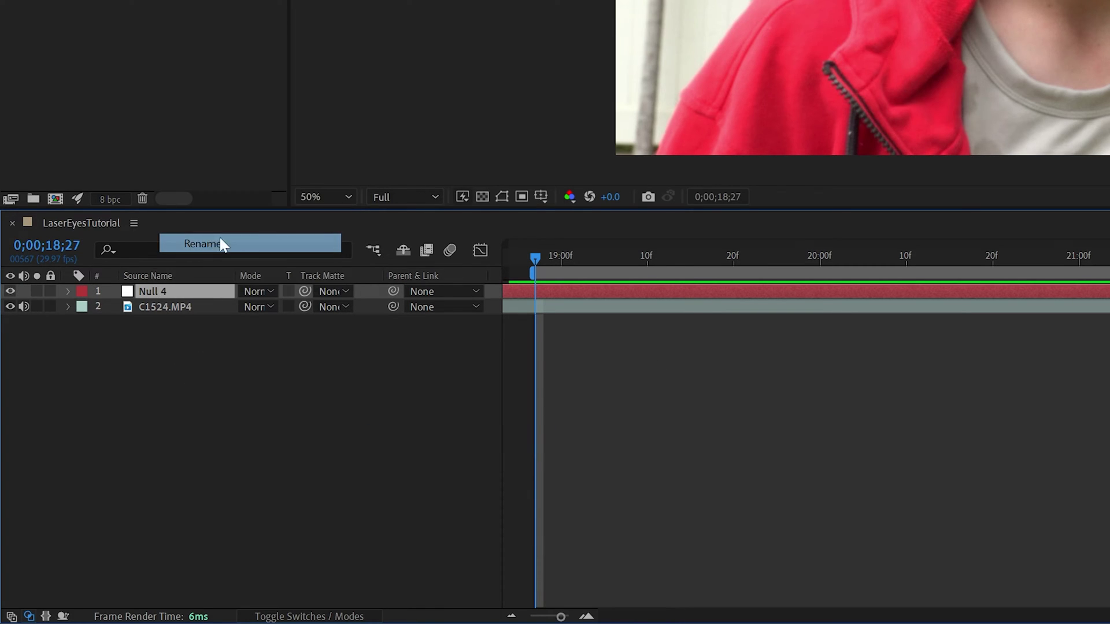
{"action": "type", "text": "Left E"}
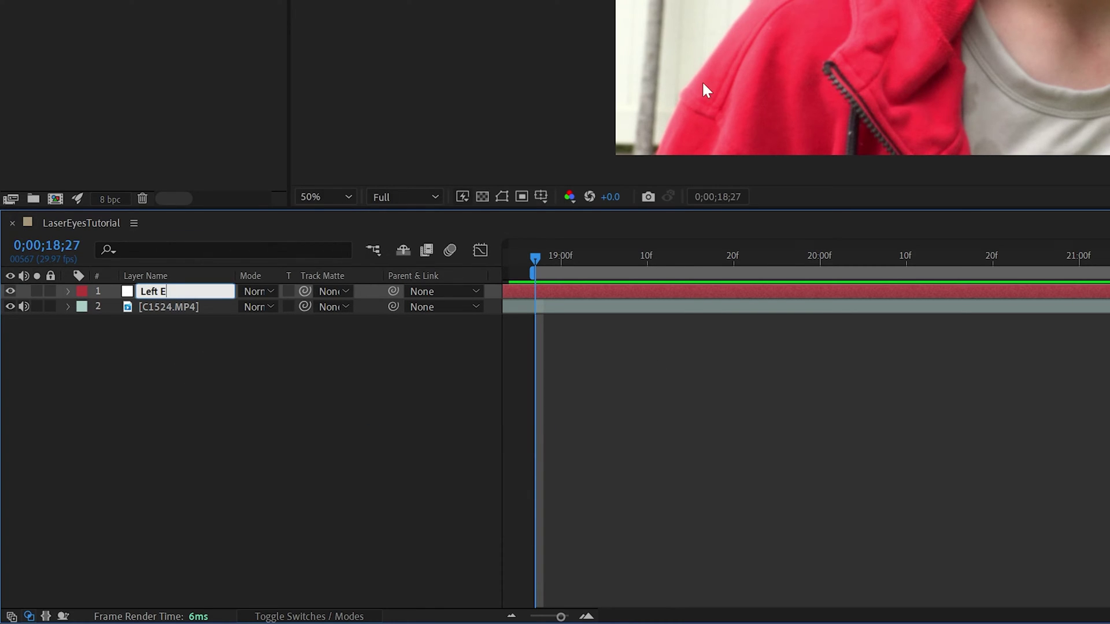
{"action": "type", "text": "ye Tra"}
{"action": "key", "text": "Return"}
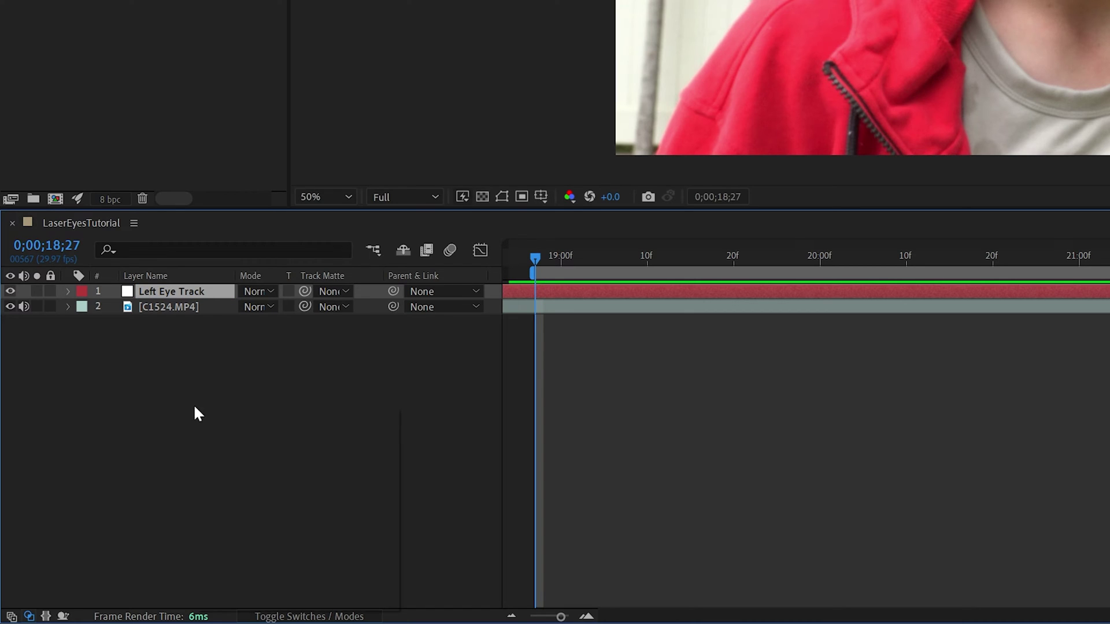
Add a second null object to the composition and rename it Right Eye Track
{"action": "right_click", "coordinate": [193, 404]}
{"action": "mouse_move", "coordinate": [346, 414]}
{"action": "left_click", "coordinate": [440, 514]}
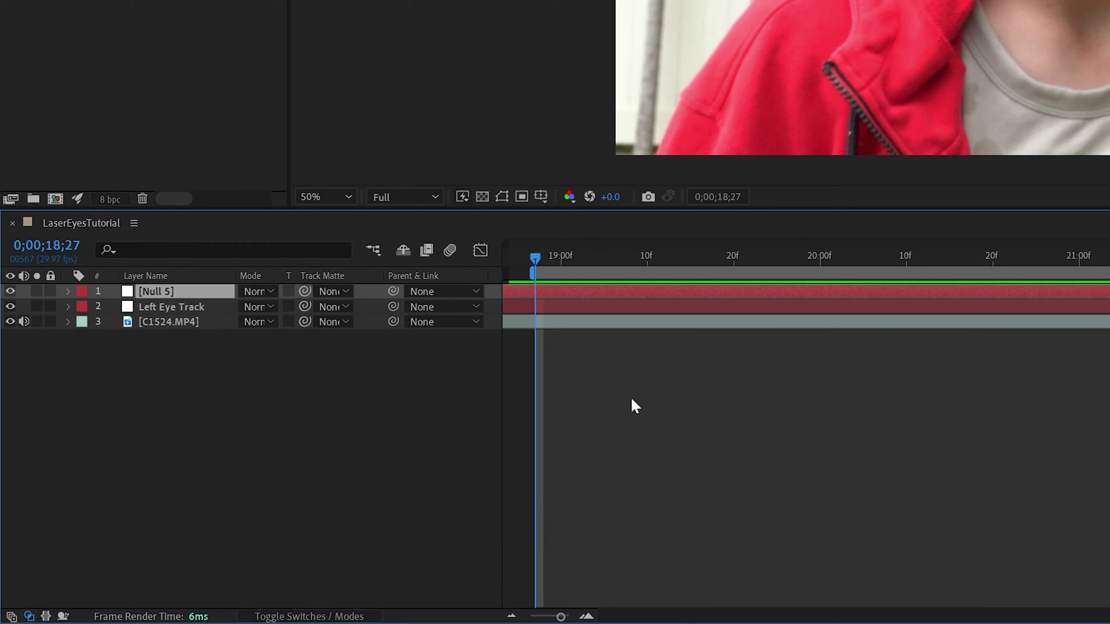
{"action": "right_click", "coordinate": [155, 296]}
{"action": "left_click", "coordinate": [176, 242]}
{"action": "type", "text": "Right Eye Track"}
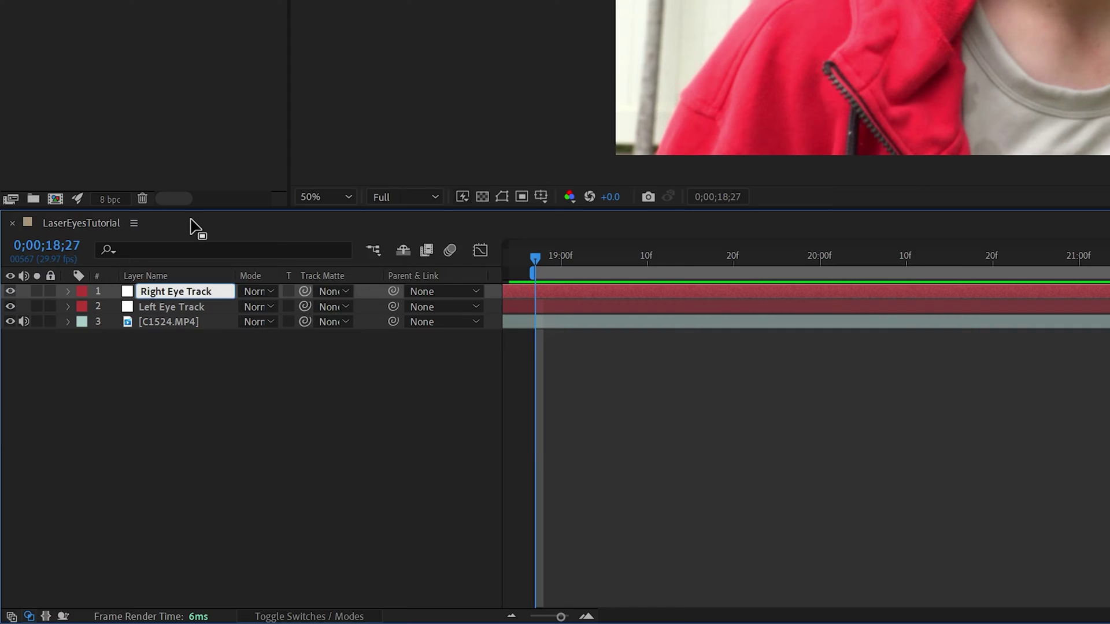
Apply the Boris FX Mocha AE effect to the C1524.MP4 layer and launch Mocha from it
{"action": "left_click", "coordinate": [174, 321]}
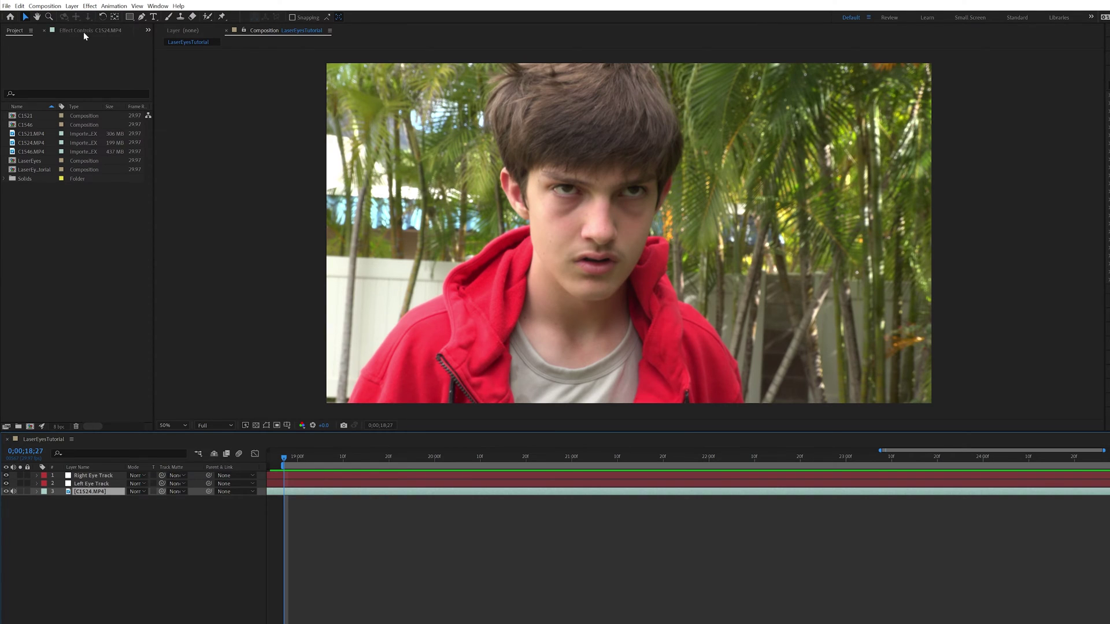
{"action": "left_click", "coordinate": [84, 32]}
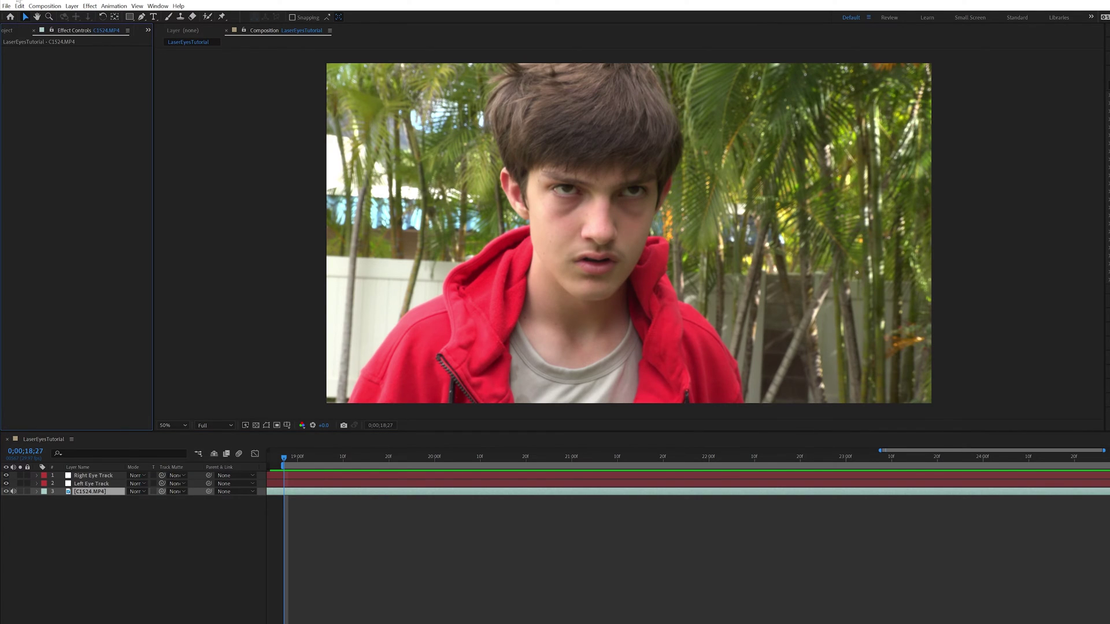
{"action": "left_click", "coordinate": [89, 6]}
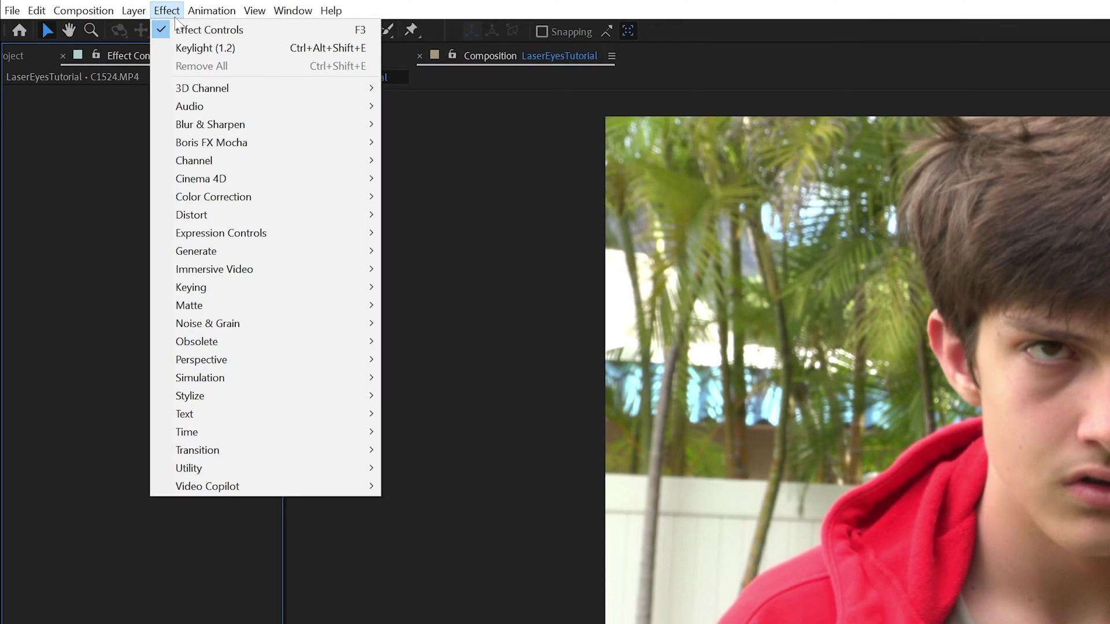
{"action": "mouse_move", "coordinate": [128, 78]}
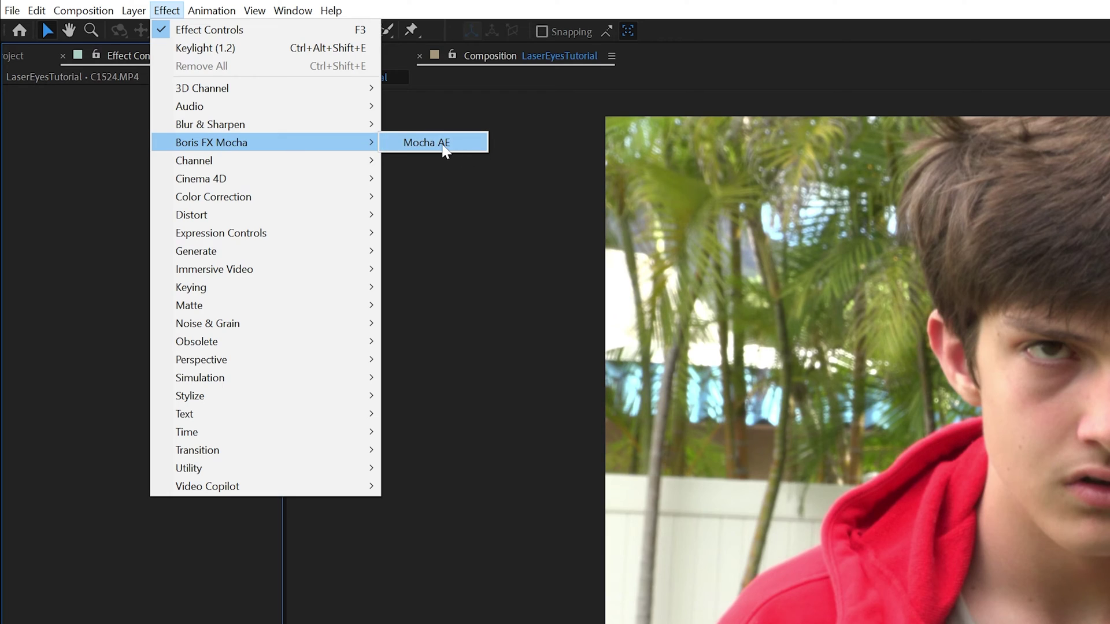
{"action": "left_click", "coordinate": [430, 142]}
{"action": "left_click", "coordinate": [106, 127]}
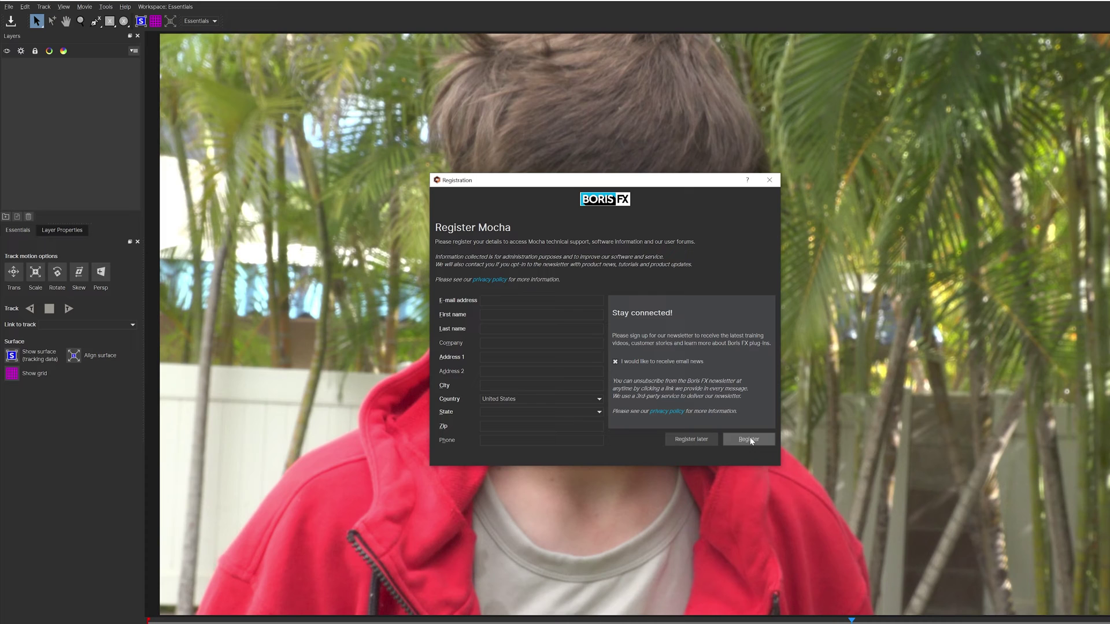
Dismiss the Mocha registration form and the Boris FX promotional message
{"action": "left_click", "coordinate": [775, 181]}
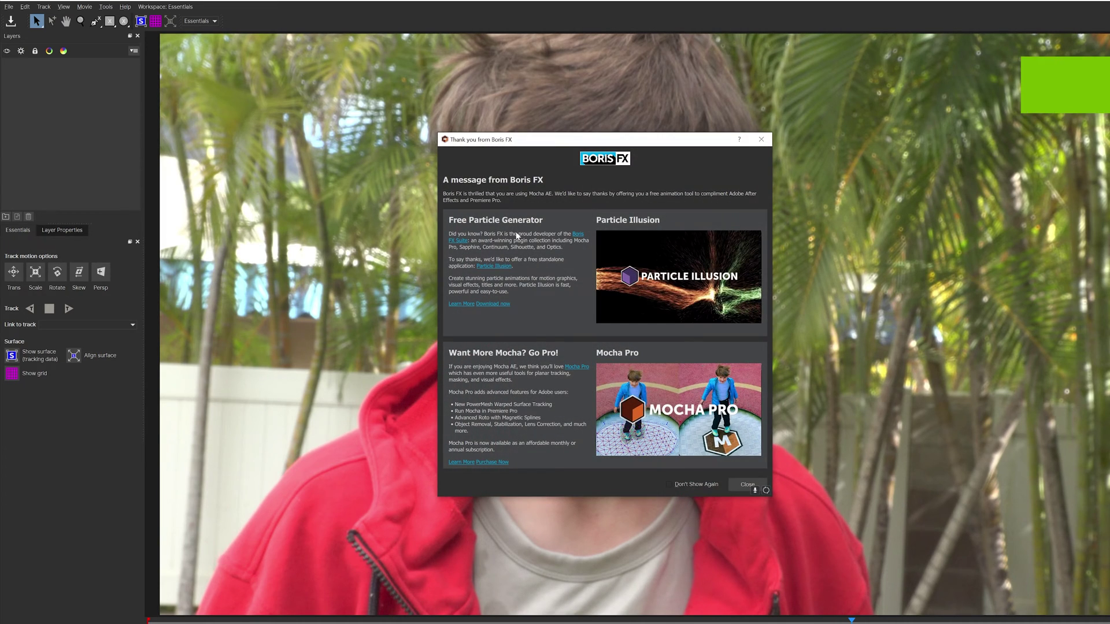
{"action": "left_click", "coordinate": [749, 145]}
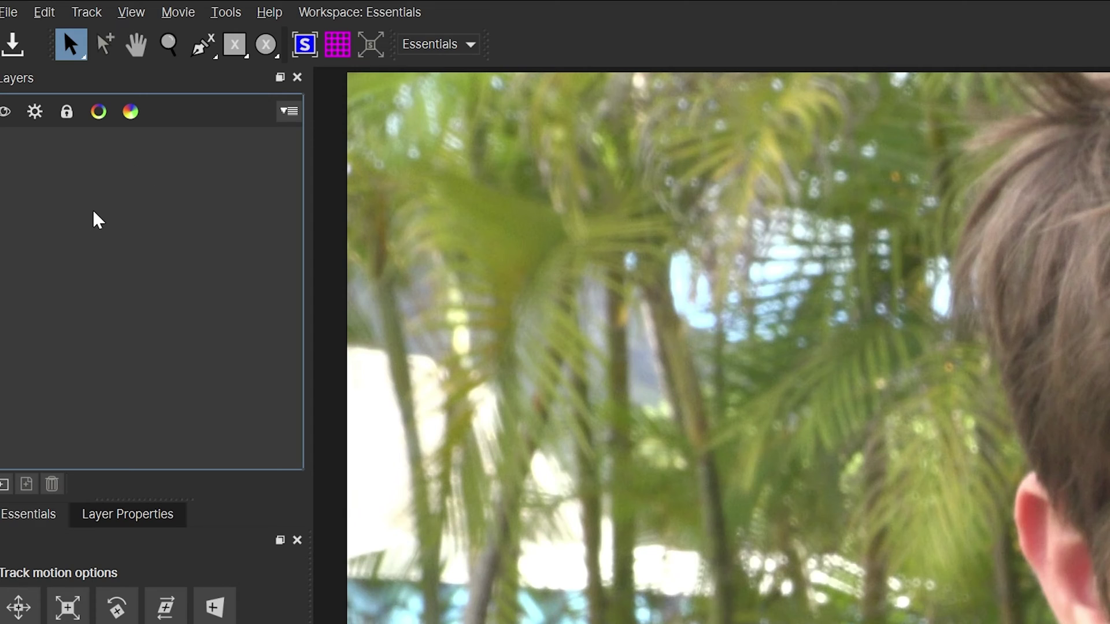
{"action": "right_click", "coordinate": [47, 95]}
{"action": "left_click", "coordinate": [87, 62]}
Draw an X-spline tracking shape around the eye on the viewer's left side of the face
{"action": "left_click", "coordinate": [202, 44]}
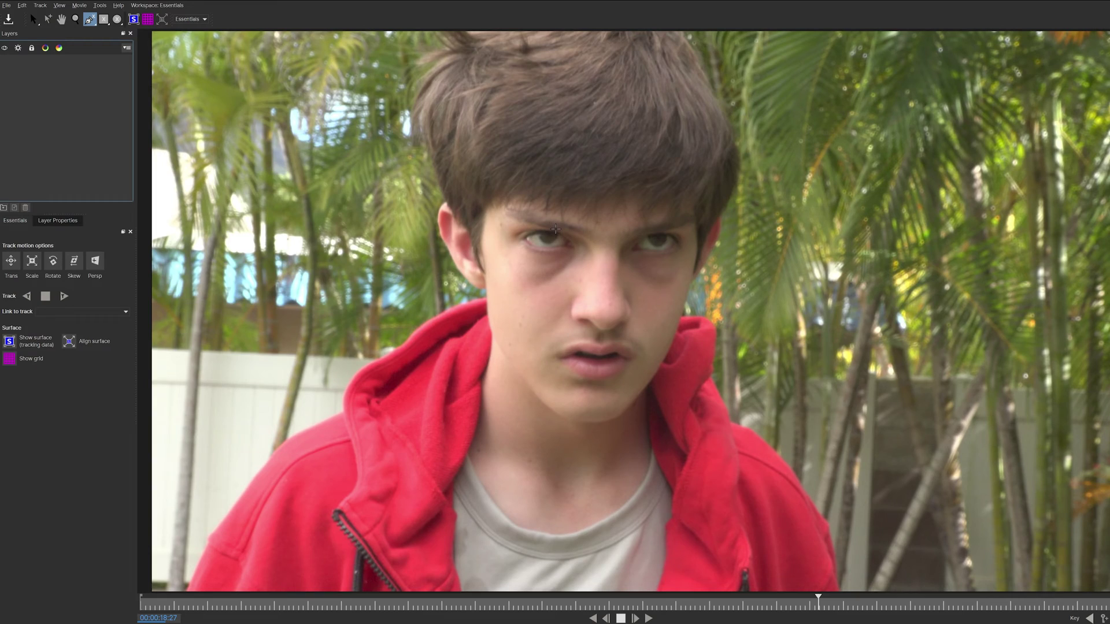
{"action": "left_click", "coordinate": [538, 228]}
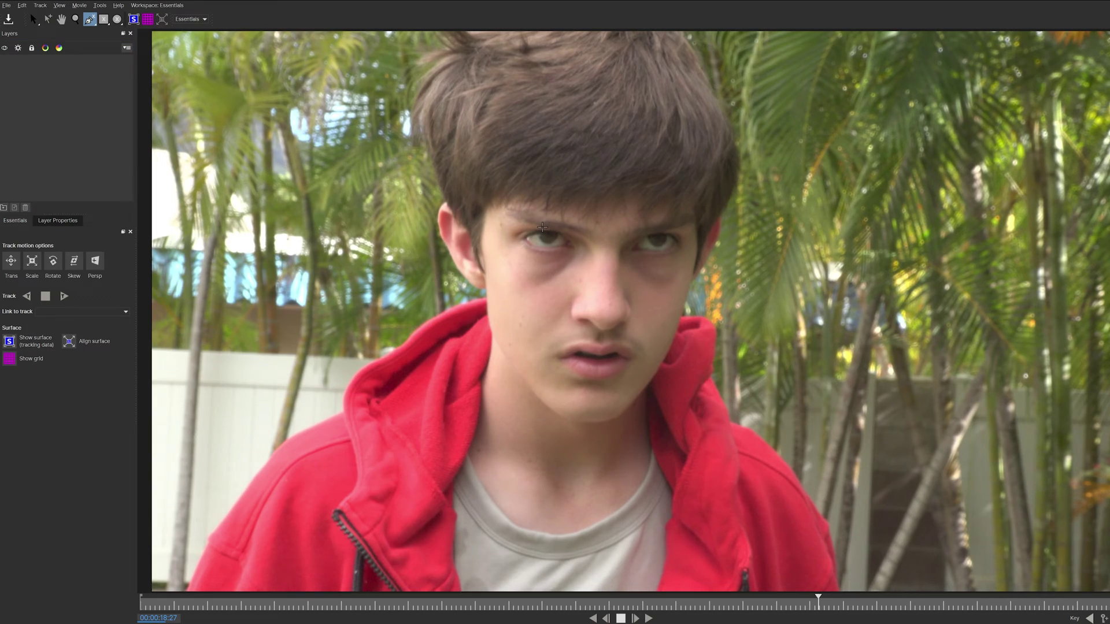
{"action": "left_click", "coordinate": [525, 238]}
{"action": "left_click", "coordinate": [542, 251]}
{"action": "left_click", "coordinate": [559, 249]}
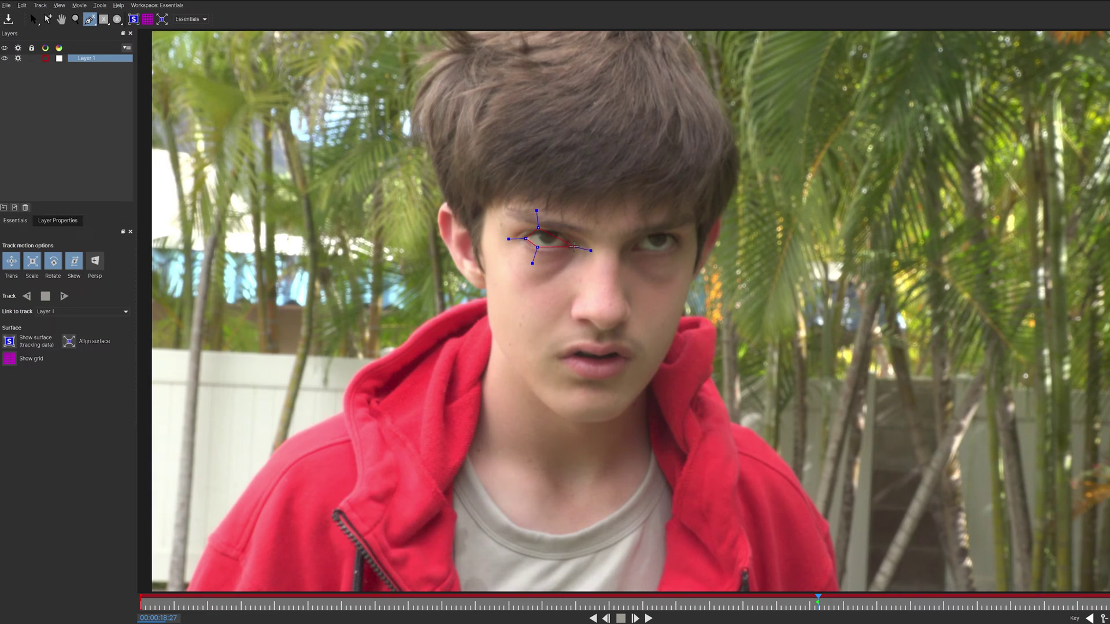
{"action": "left_click", "coordinate": [577, 237]}
Rename the new spline layer as Left Eye Track
{"action": "double_click", "coordinate": [87, 57]}
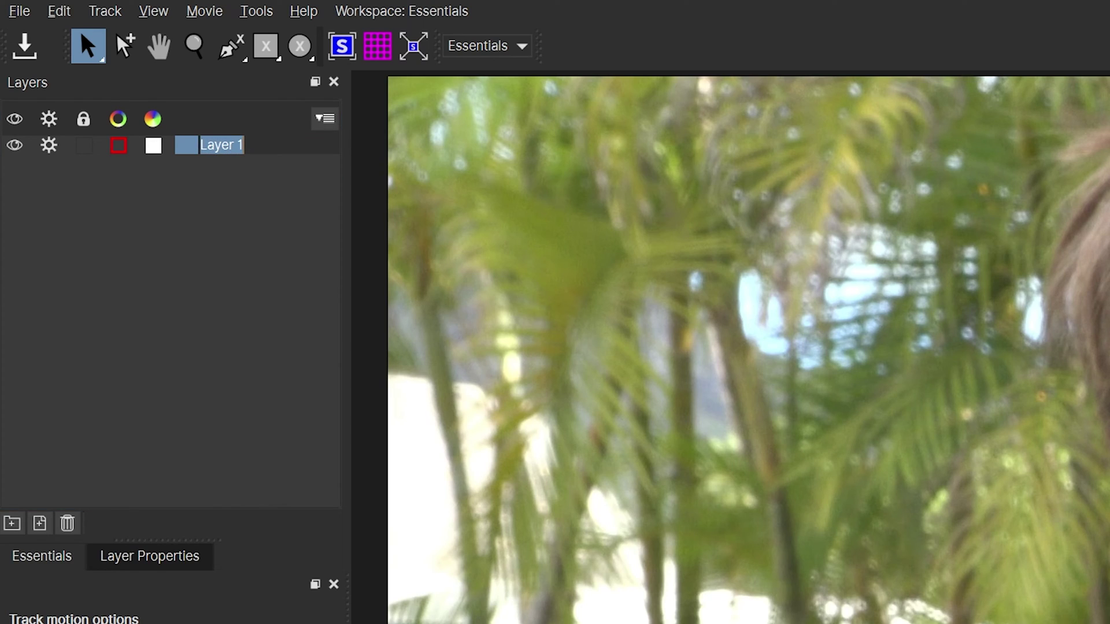
{"action": "type", "text": "Left Eye"}
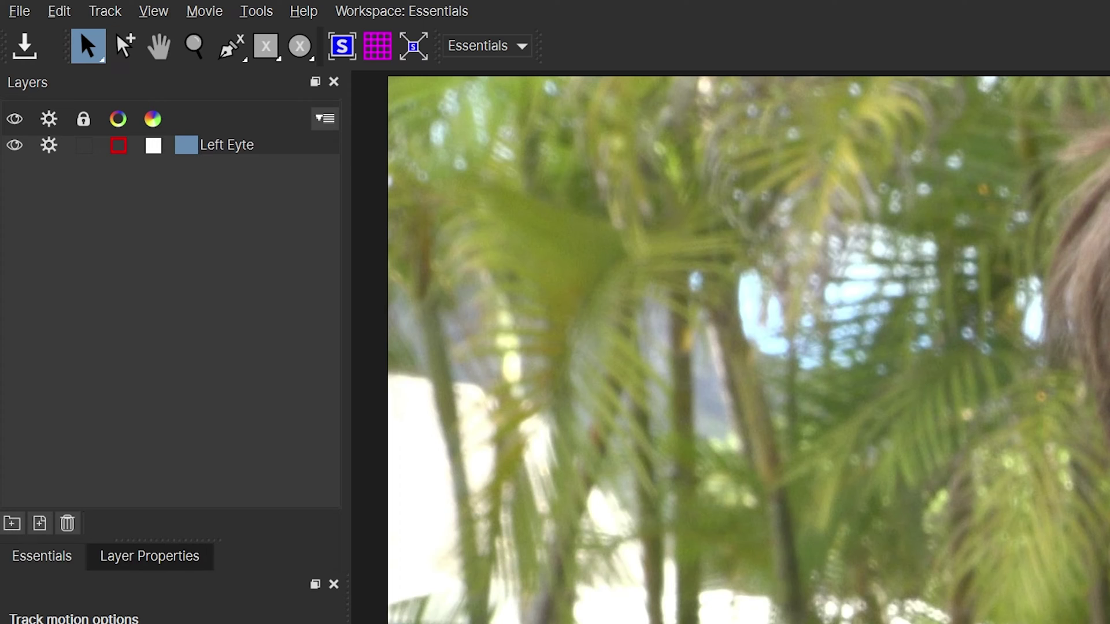
{"action": "type", "text": " Track"}
{"action": "key", "text": "Return"}
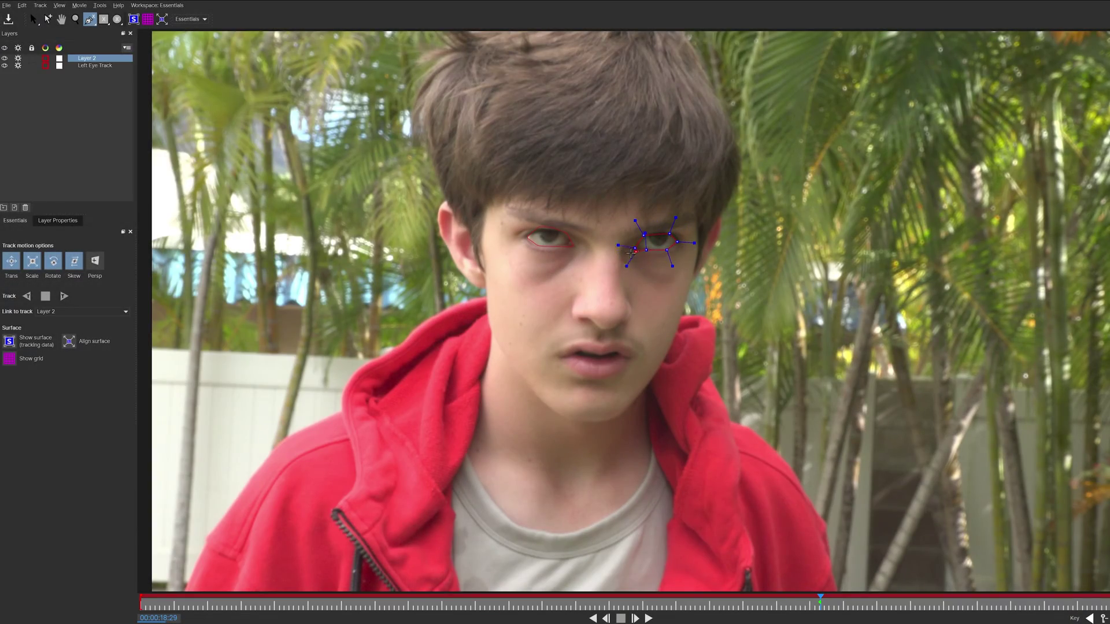
Finish the spline around the other eye and rename its layer Right Eye Track
{"action": "left_click", "coordinate": [631, 251]}
{"action": "double_click", "coordinate": [87, 58]}
{"action": "type", "text": "Ri"}
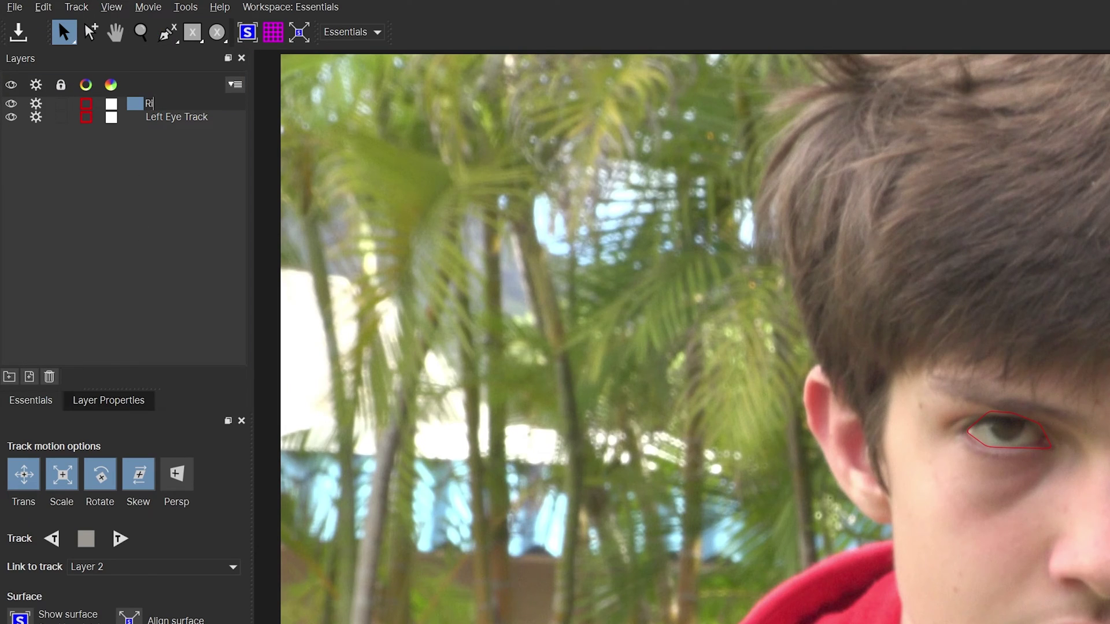
{"action": "type", "text": "ght Eye Track"}
Track the Left Eye Track layer forward through the clip
{"action": "left_click", "coordinate": [153, 148]}
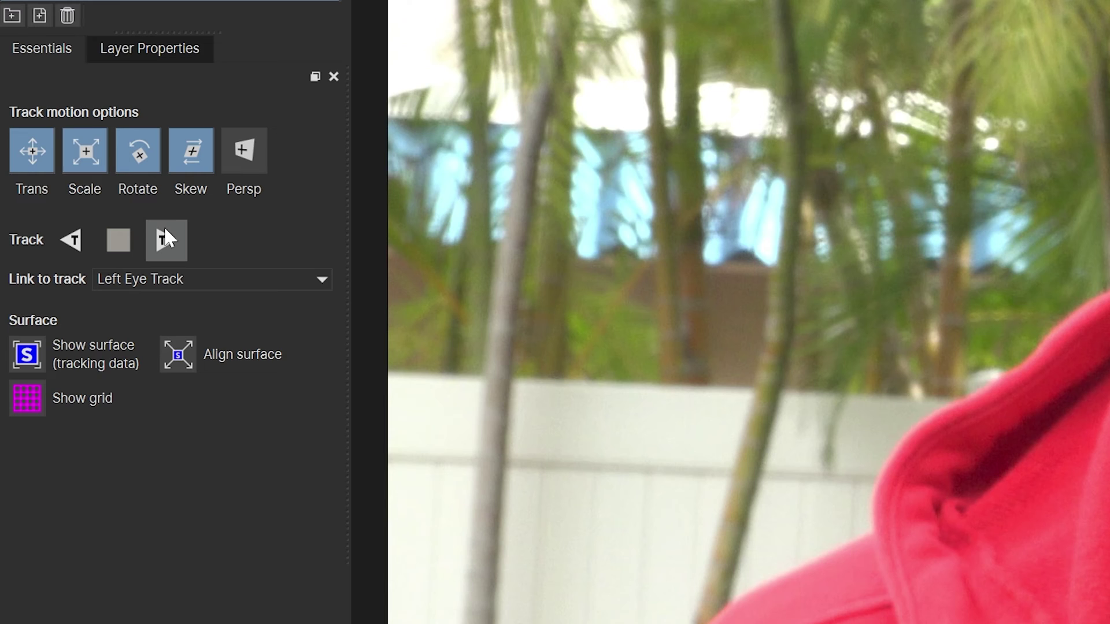
{"action": "left_click", "coordinate": [165, 229]}
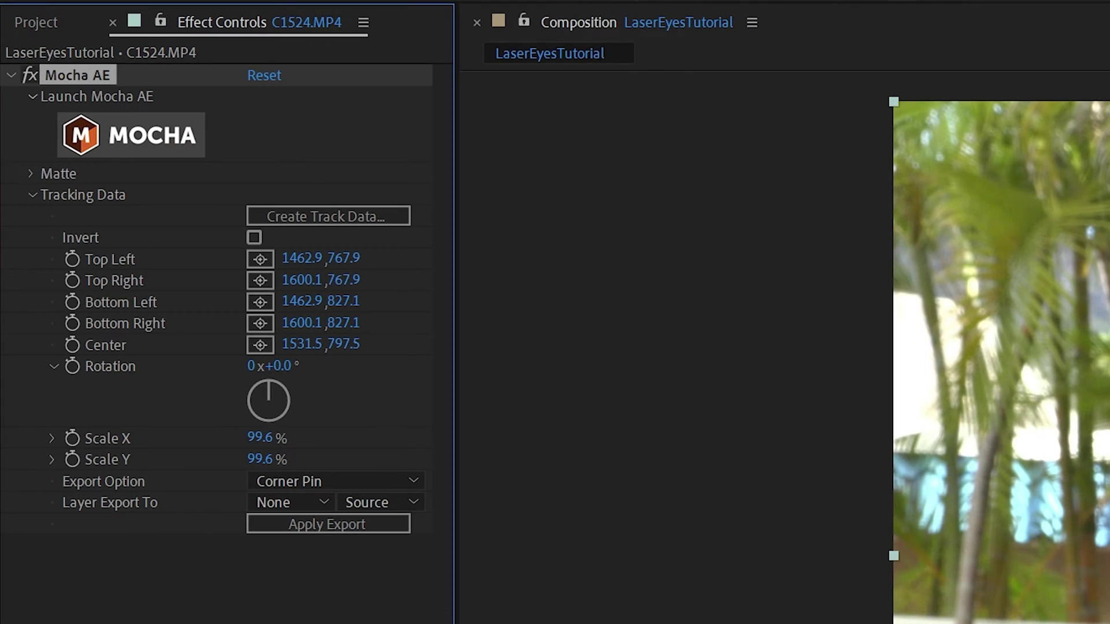
Create track data in the Mocha AE effect from the Right Eye Track layer
{"action": "left_click", "coordinate": [305, 223]}
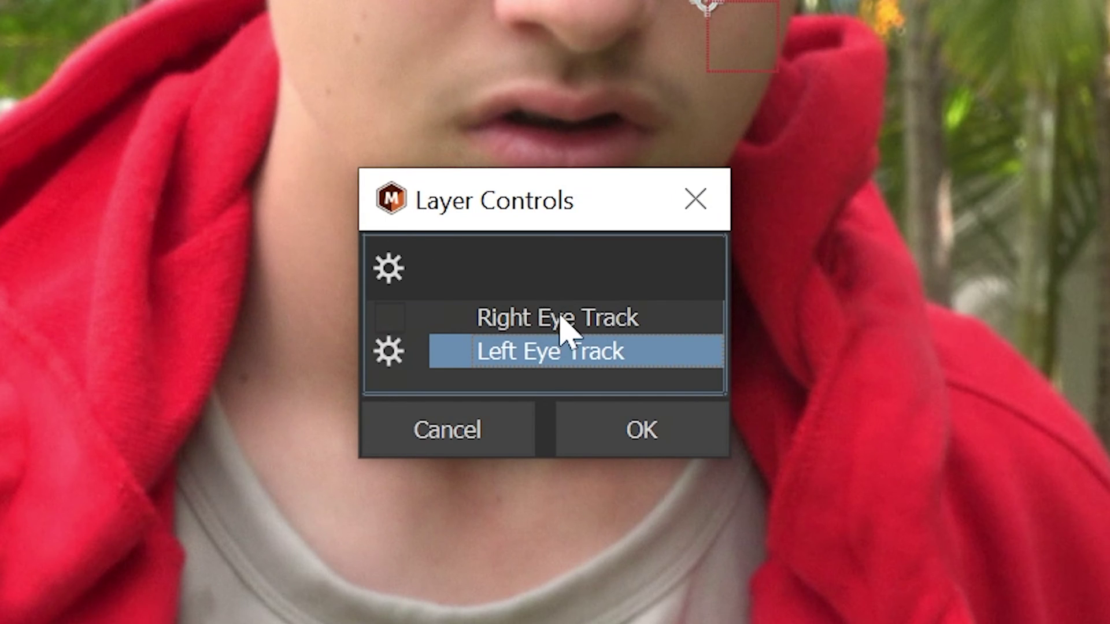
{"action": "left_click", "coordinate": [558, 316]}
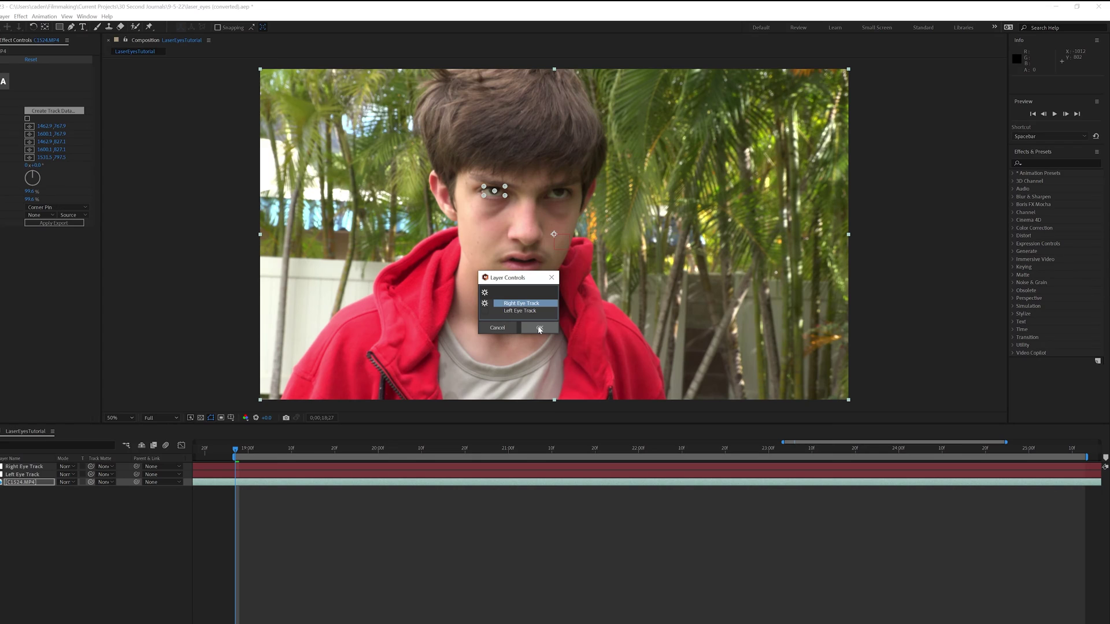
{"action": "left_click", "coordinate": [633, 437]}
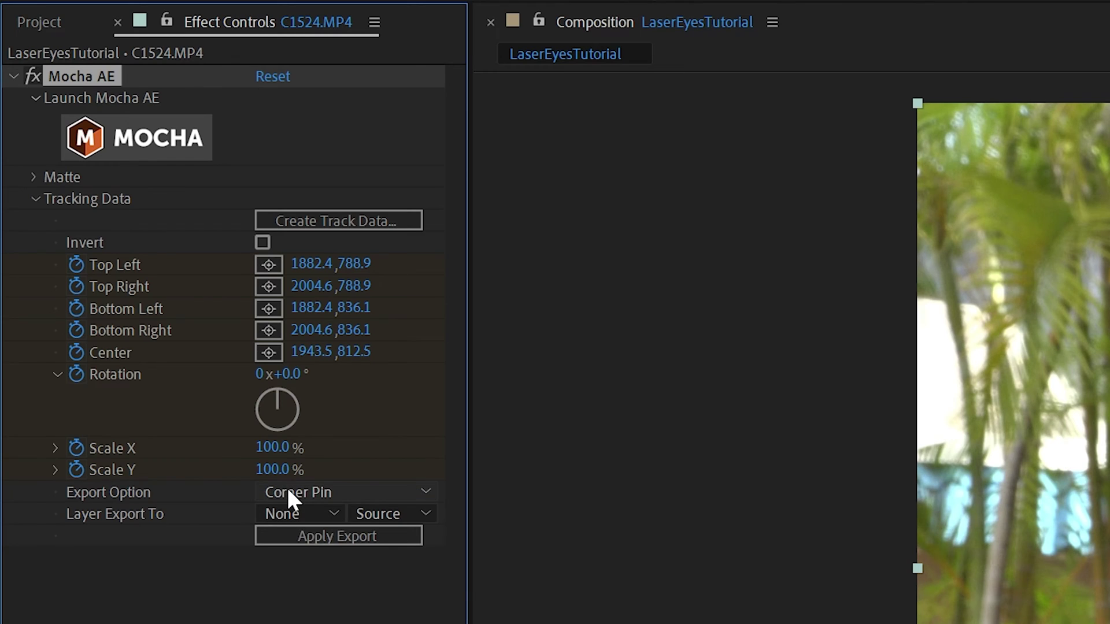
Export the tracking data as Transform to the Right Eye Track null and apply the export
{"action": "left_click", "coordinate": [36, 206]}
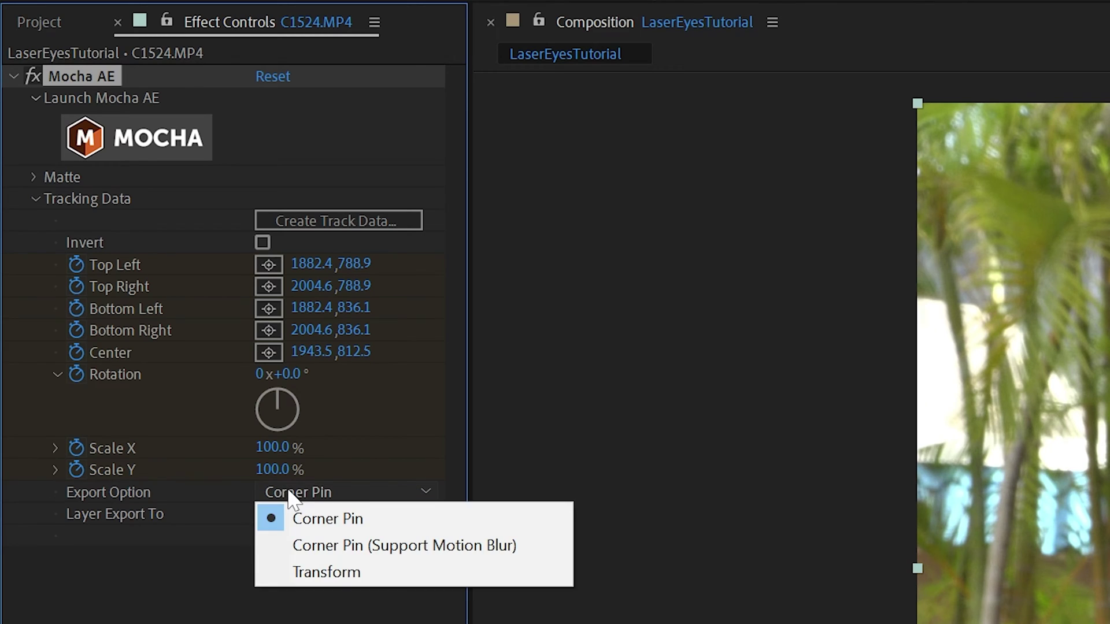
{"action": "left_click", "coordinate": [341, 572]}
{"action": "left_click", "coordinate": [304, 516]}
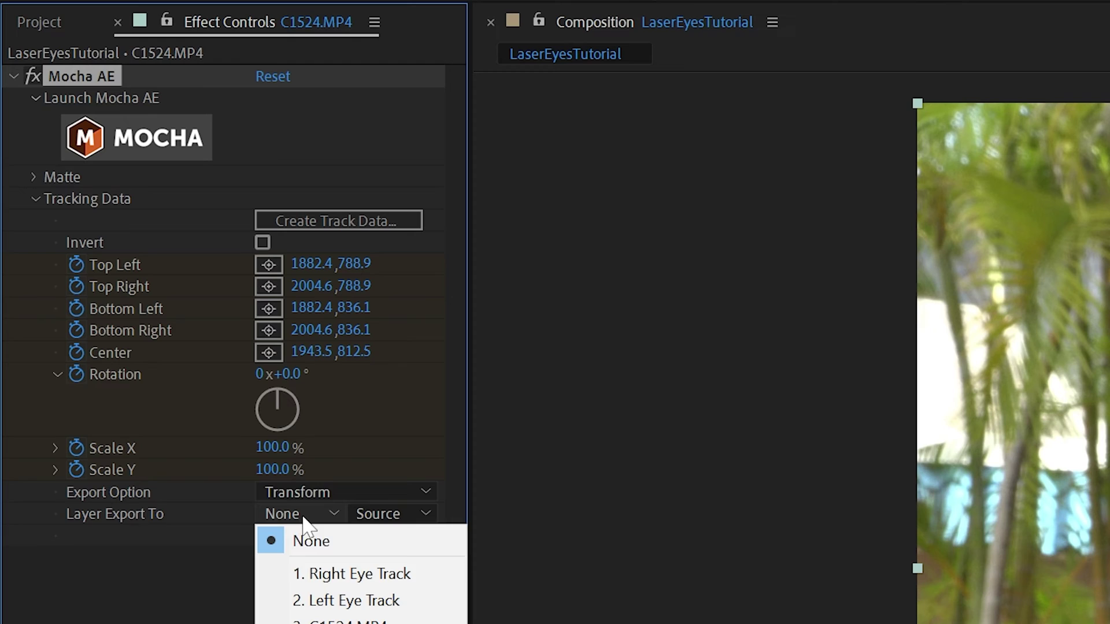
{"action": "left_click", "coordinate": [299, 578]}
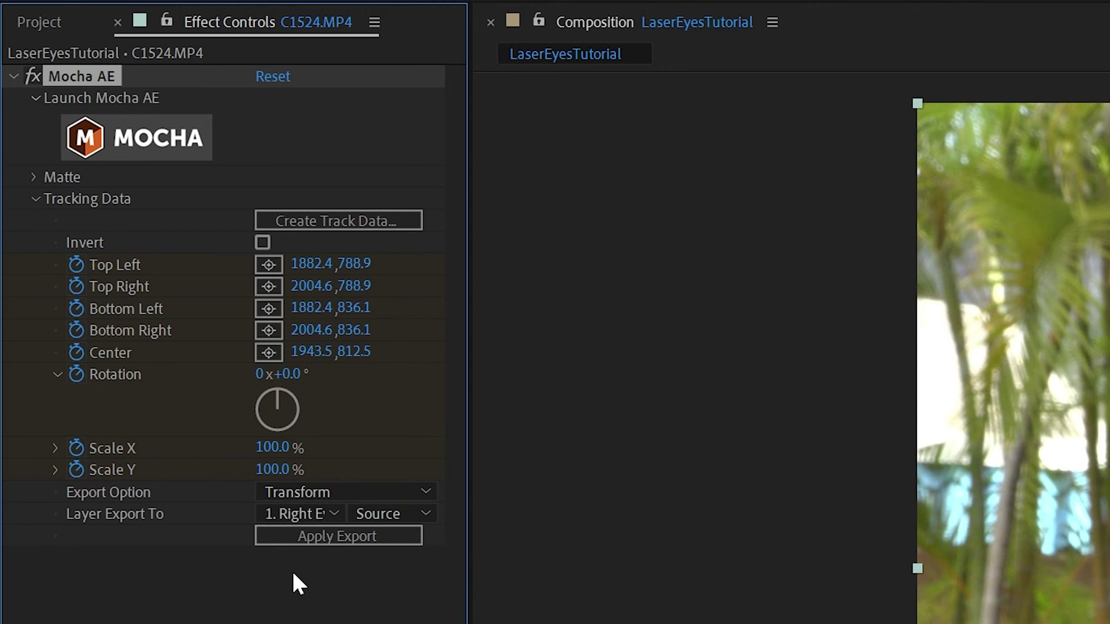
{"action": "left_click", "coordinate": [325, 537]}
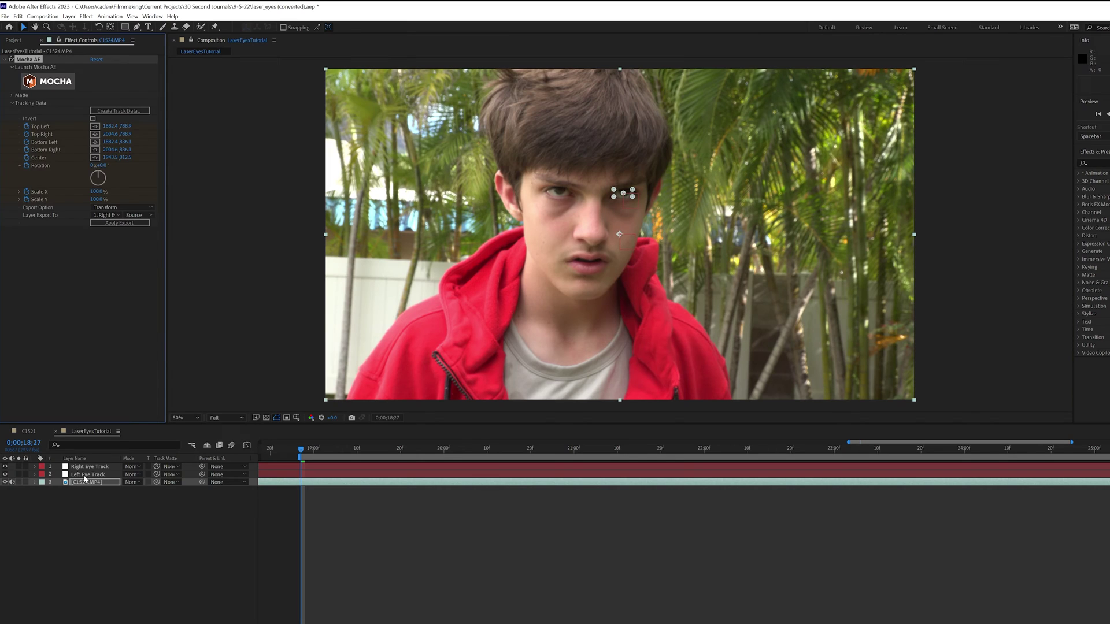
Select the Right Eye Track null and scrub through the footage to check how it follows the eye
{"action": "left_click", "coordinate": [86, 474]}
{"action": "left_click", "coordinate": [88, 467]}
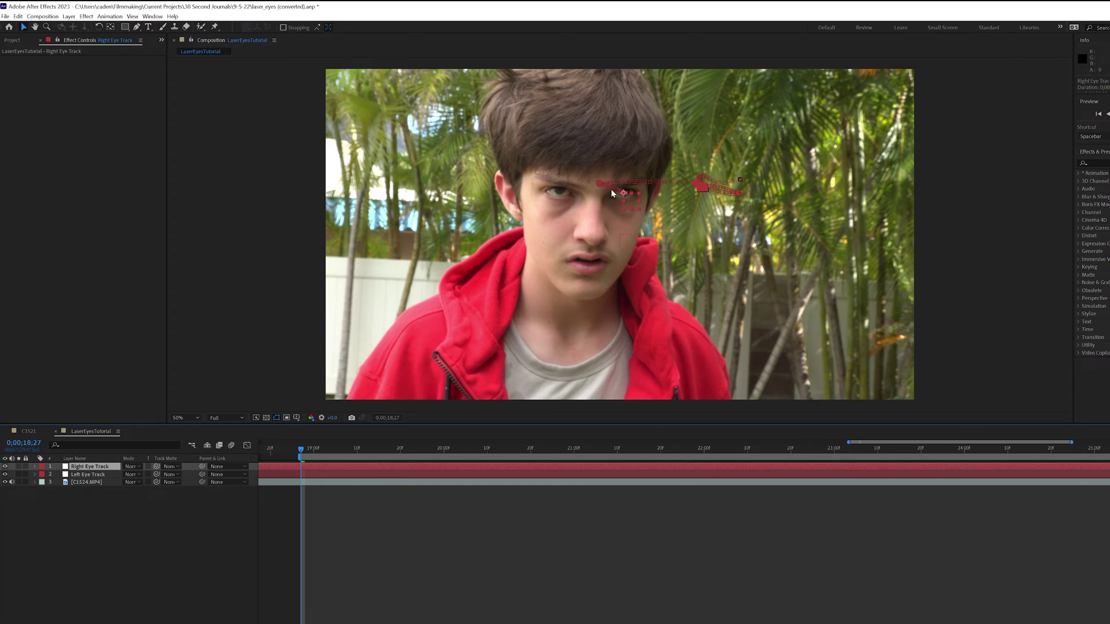
{"action": "left_click_drag", "start_coordinate": [316, 448], "coordinate": [704, 448]}
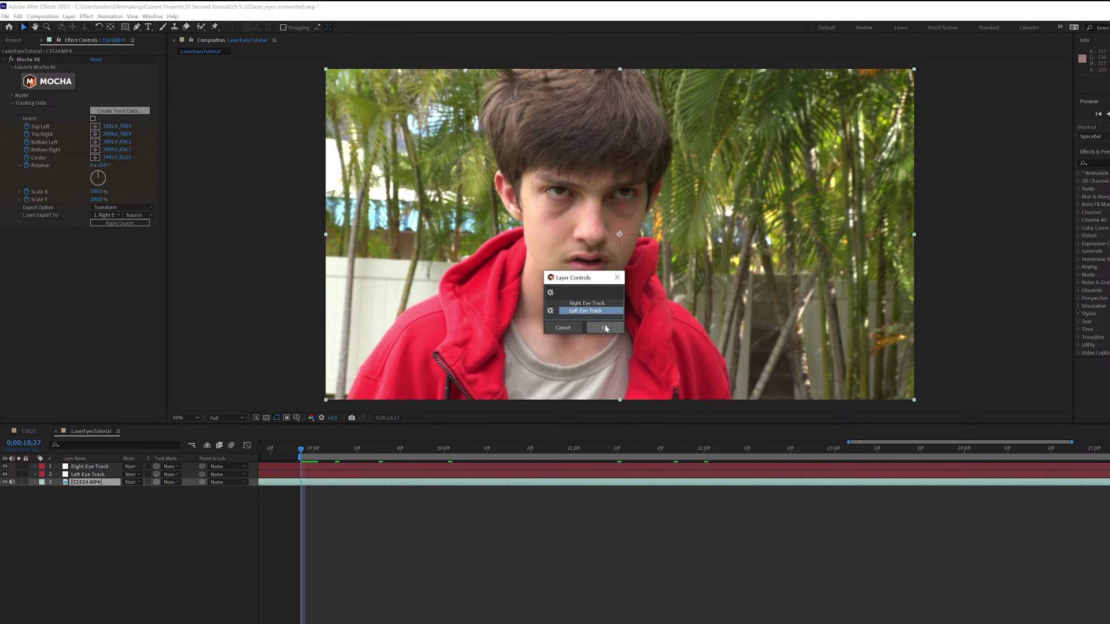
Create track data from the Left Eye Track Mocha layer and apply its export to the Left Eye Track null
{"action": "left_click", "coordinate": [605, 329]}
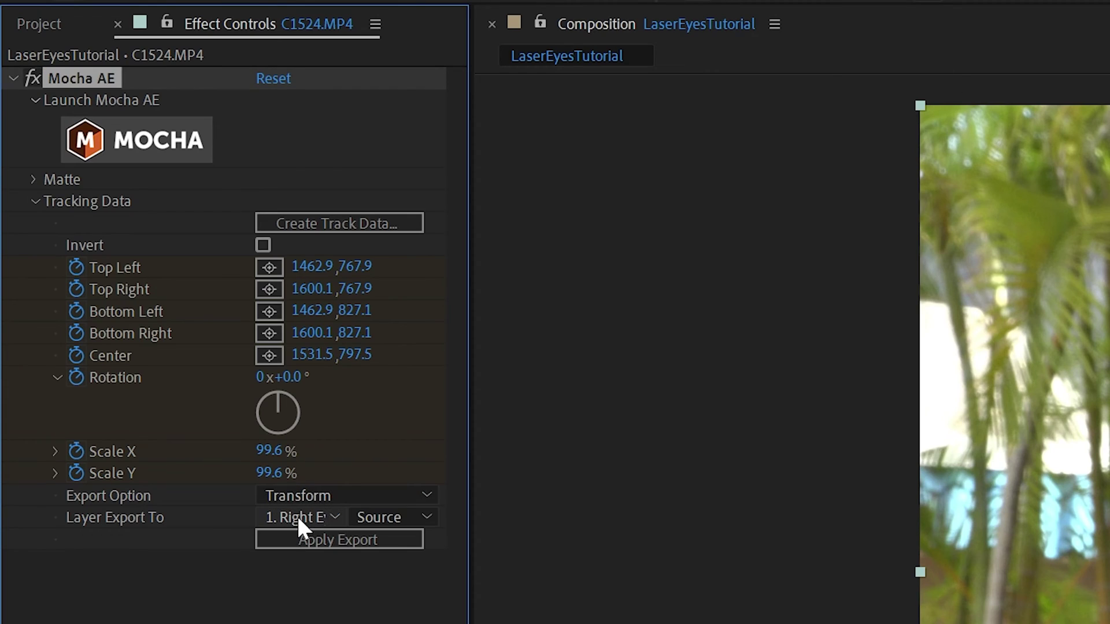
{"action": "left_click", "coordinate": [105, 215]}
{"action": "left_click", "coordinate": [323, 604]}
{"action": "left_click", "coordinate": [354, 538]}
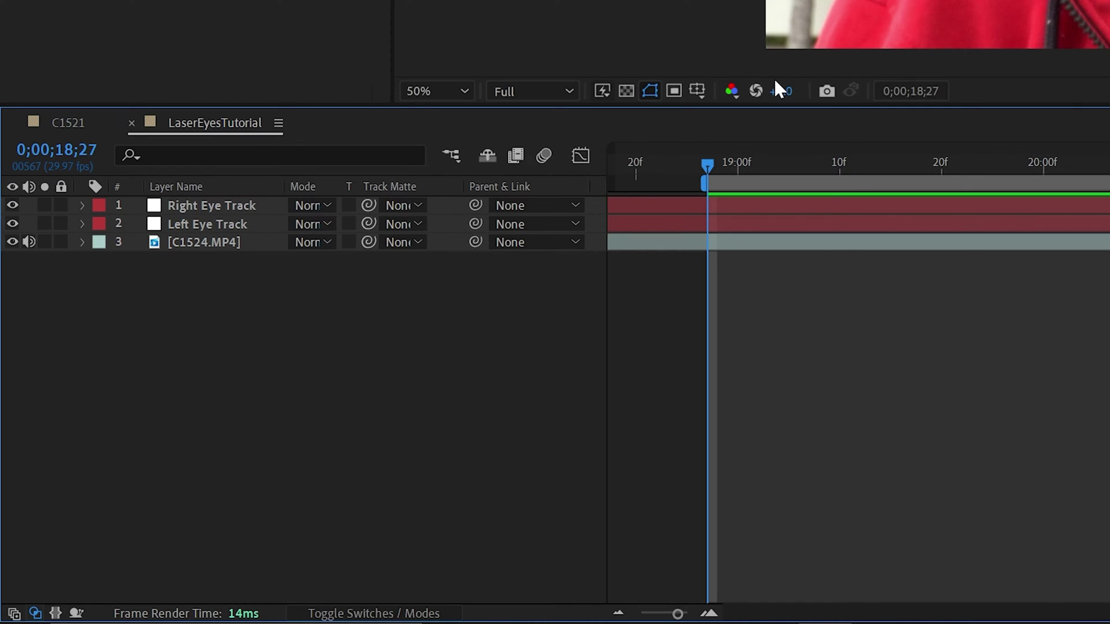
Create a black solid named Left Eye and hide it so the footage beneath can be seen
{"action": "right_click", "coordinate": [227, 311]}
{"action": "mouse_move", "coordinate": [405, 326]}
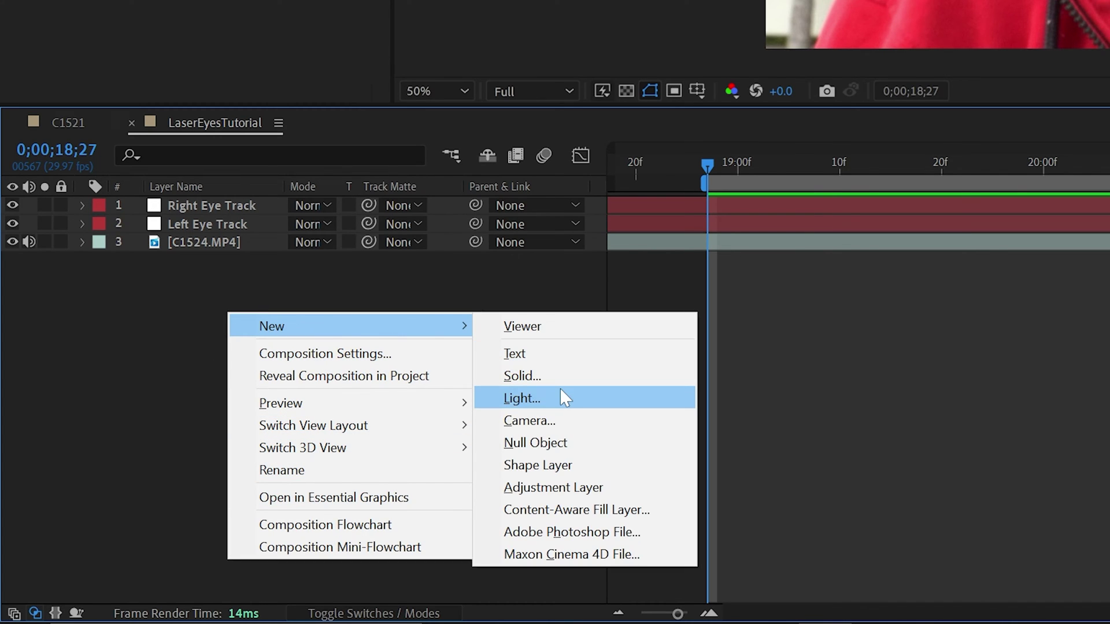
{"action": "left_click", "coordinate": [564, 379]}
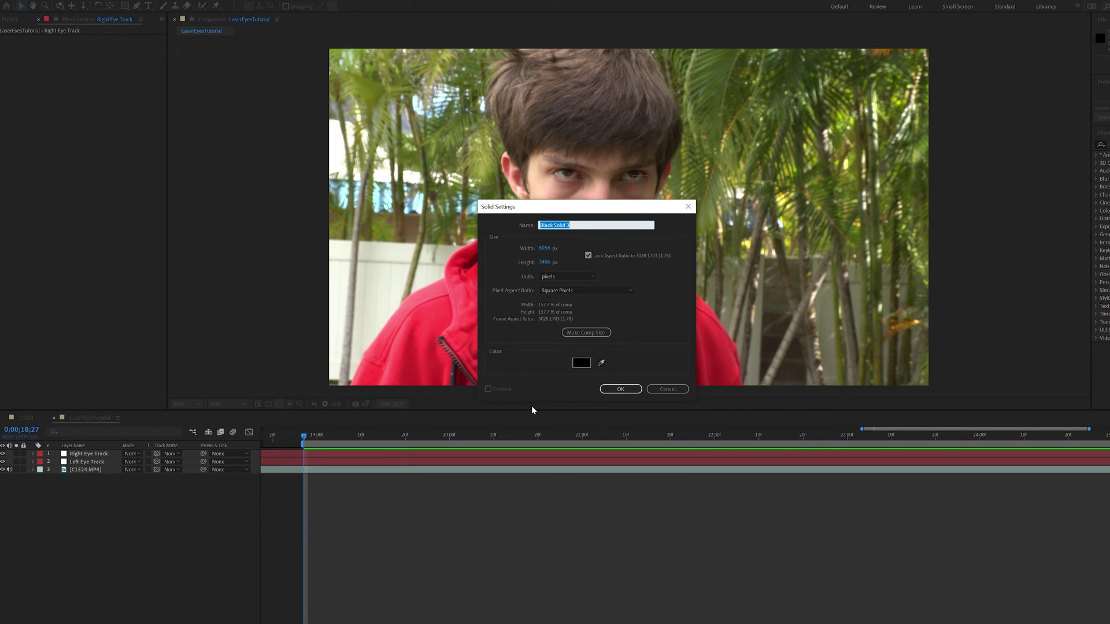
{"action": "type", "text": "Left Eye"}
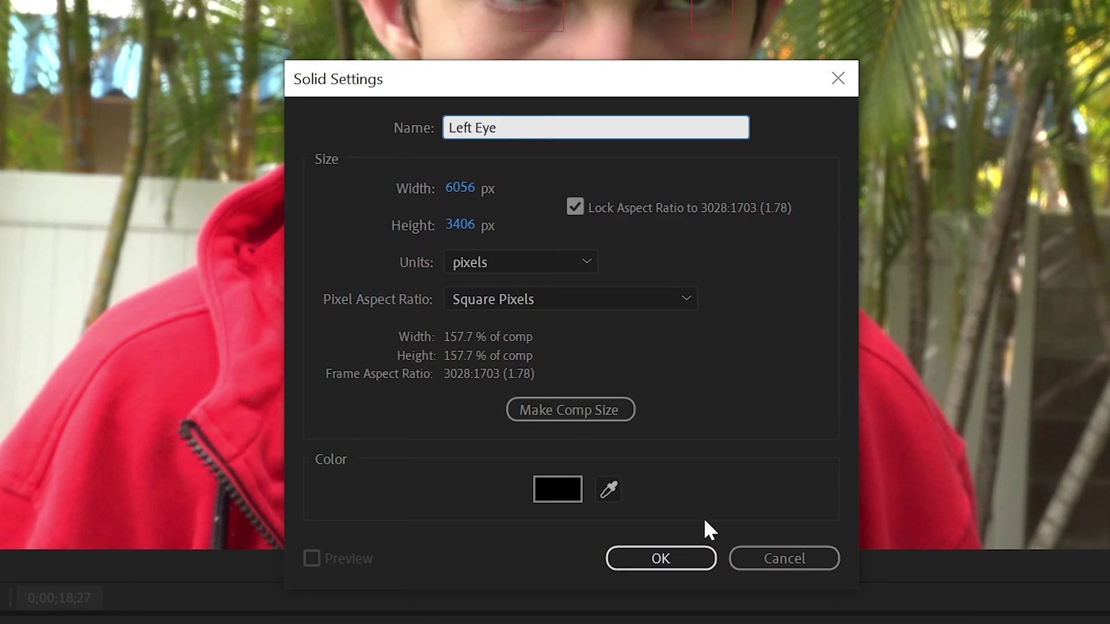
{"action": "left_click", "coordinate": [660, 559]}
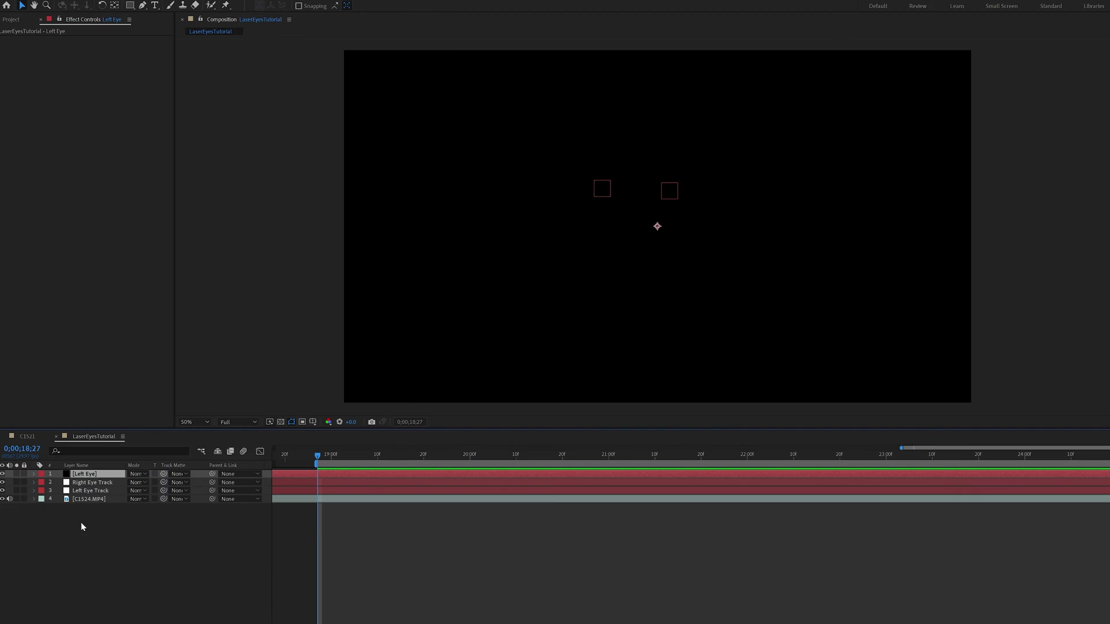
{"action": "left_click", "coordinate": [2, 474]}
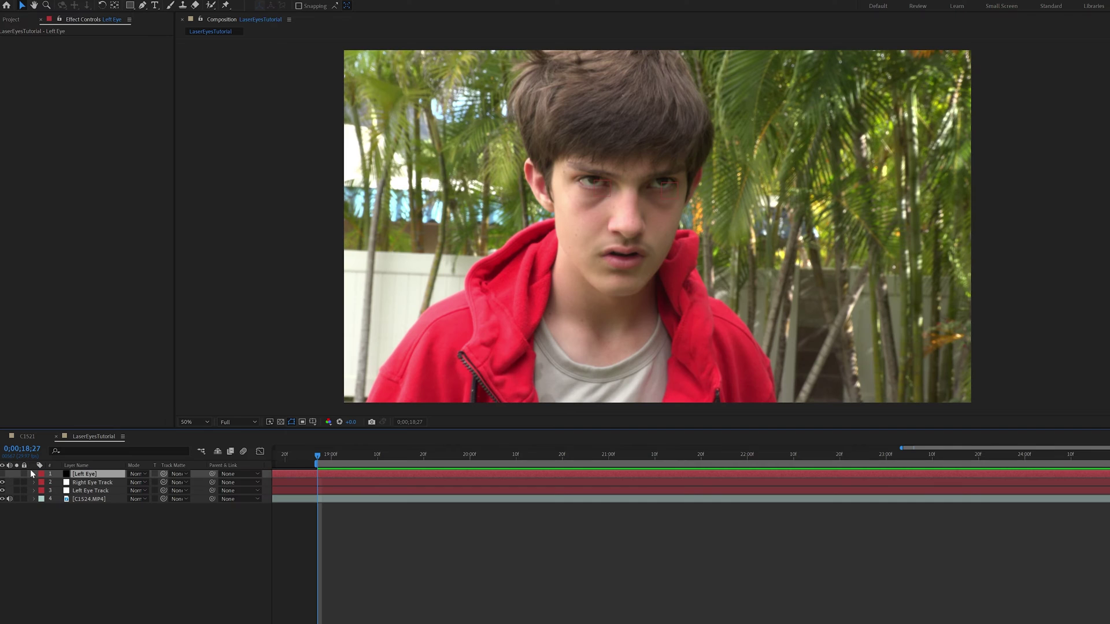
Draw a closed Pen tool mask on the Left Eye solid around the visible outline of the eye
{"action": "left_click", "coordinate": [142, 6]}
{"action": "scroll", "coordinate": [604, 173], "scroll_direction": "up", "scroll_amount": 1}
{"action": "left_click_drag", "start_coordinate": [532, 184], "coordinate": [563, 284]}
{"action": "scroll", "coordinate": [564, 280], "scroll_direction": "up", "scroll_amount": 2}
{"action": "left_click_drag", "start_coordinate": [493, 265], "coordinate": [769, 138]}
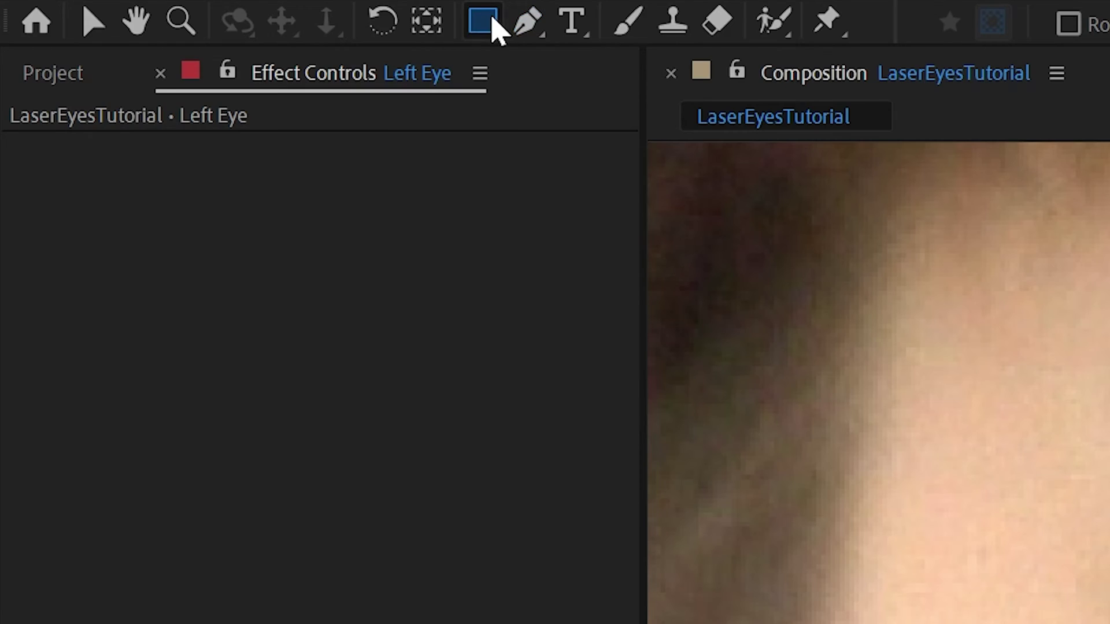
Add a second, elliptical mask on the Left Eye solid that covers the iris
{"action": "left_click", "coordinate": [483, 21], "text": "alt"}
{"action": "key", "text": "v"}
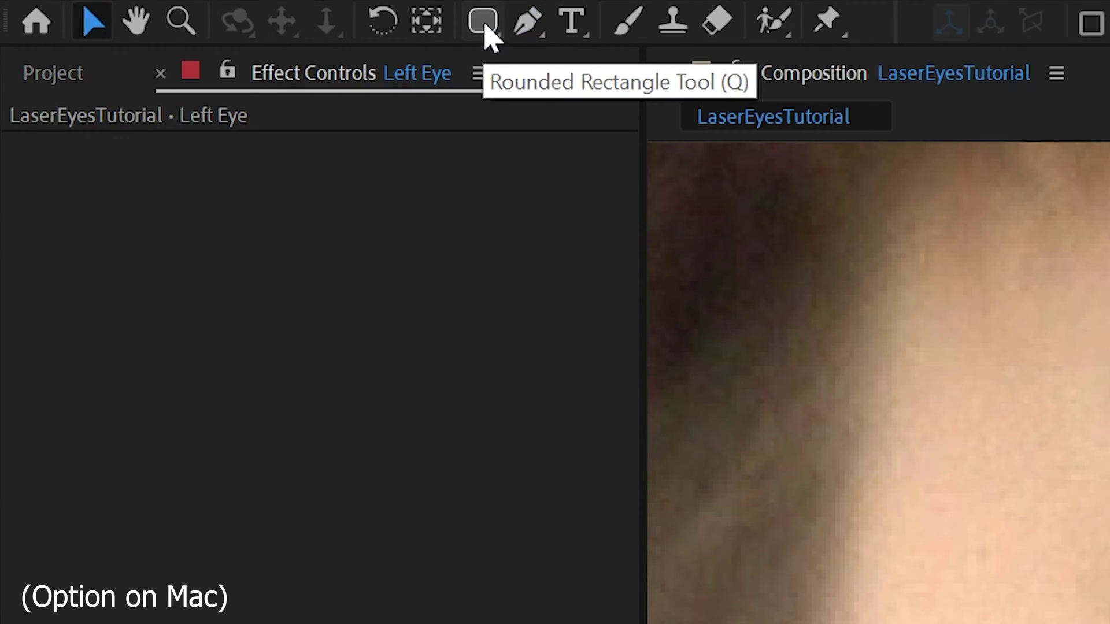
{"action": "left_click", "coordinate": [484, 23], "text": "alt"}
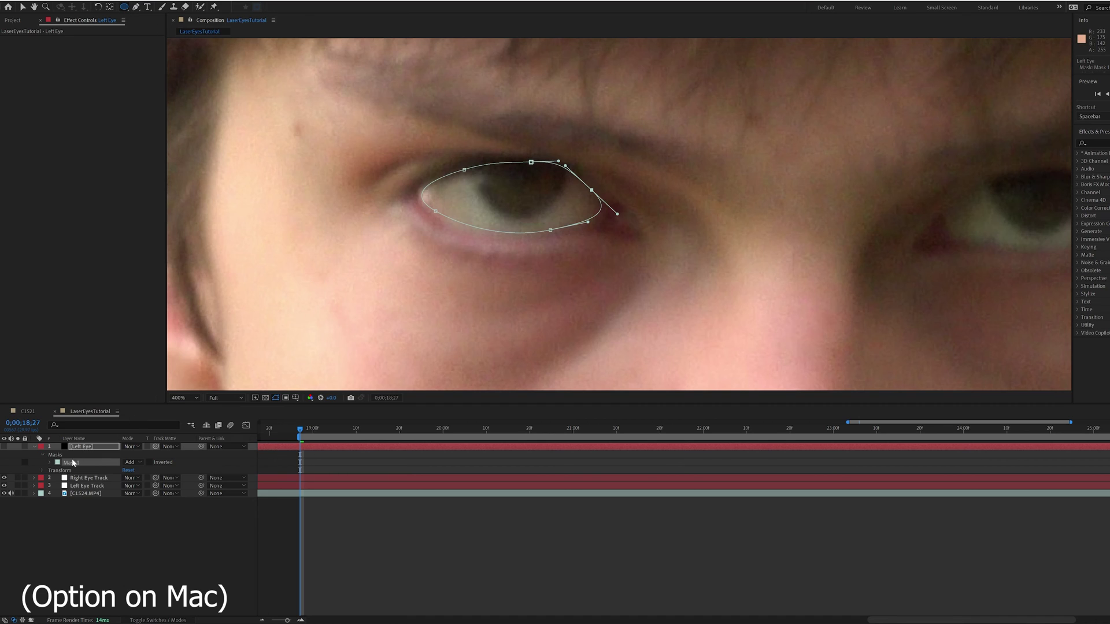
{"action": "left_click", "coordinate": [61, 455]}
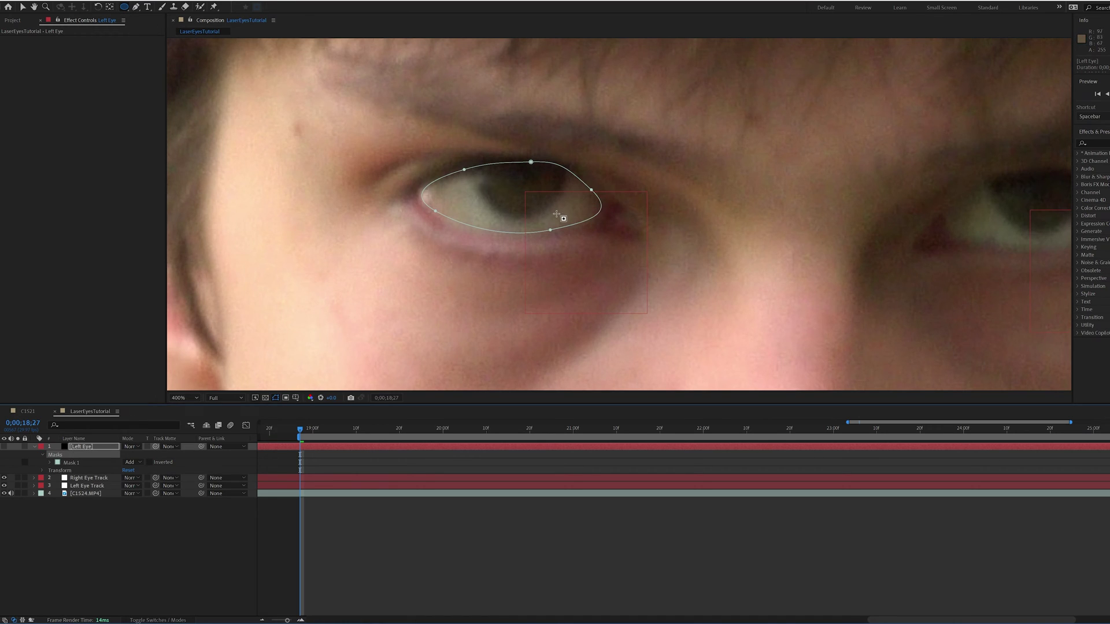
{"action": "left_click_drag", "start_coordinate": [564, 210], "coordinate": [474, 119]}
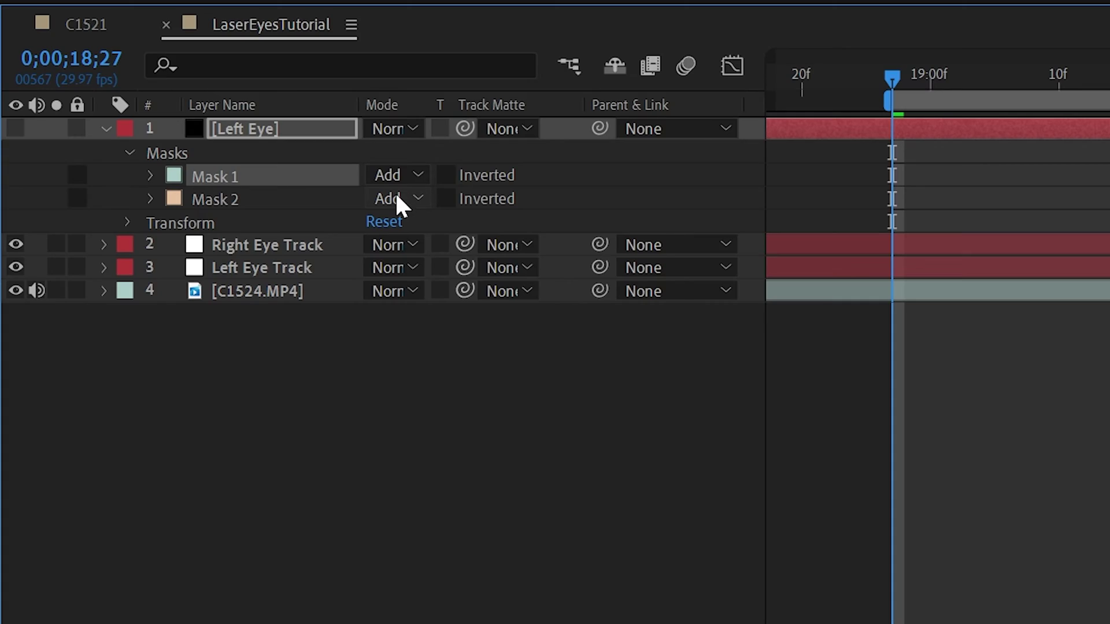
Set Mask 2 of the Left Eye solid to Intersect and make the layer visible again
{"action": "left_click", "coordinate": [132, 471]}
{"action": "left_click", "coordinate": [407, 311]}
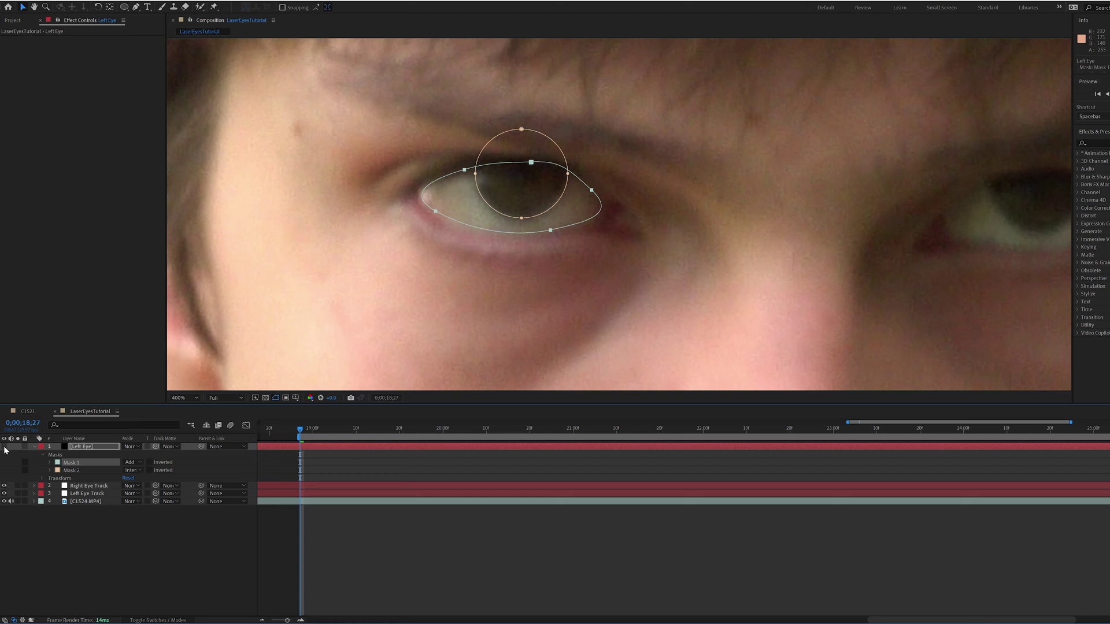
{"action": "left_click", "coordinate": [15, 129]}
{"action": "left_click", "coordinate": [124, 394]}
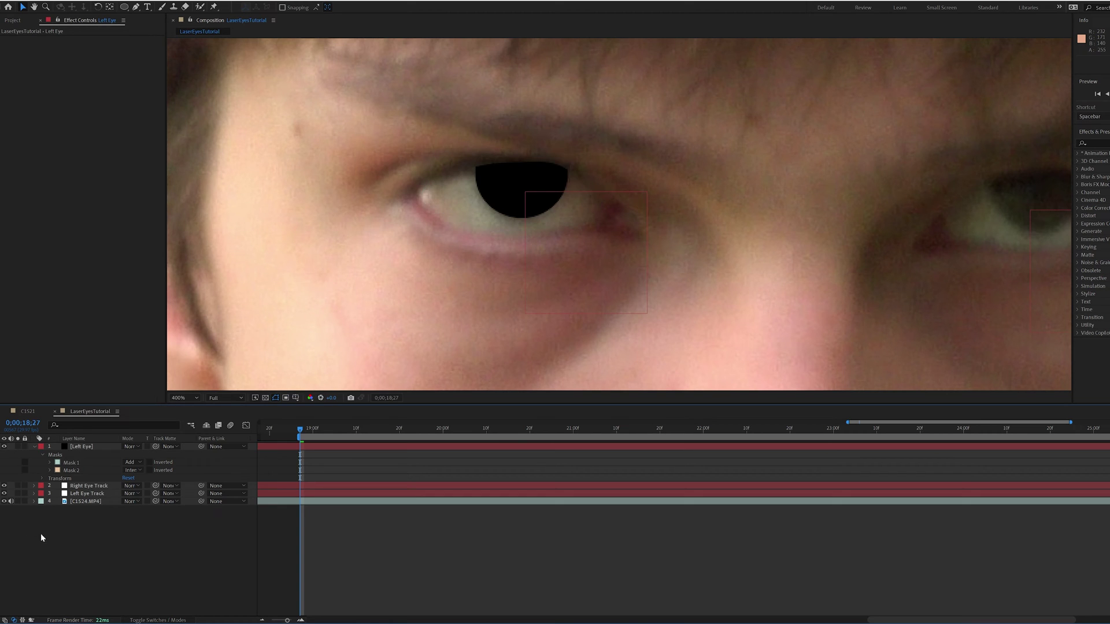
{"action": "key", "text": "comma"}
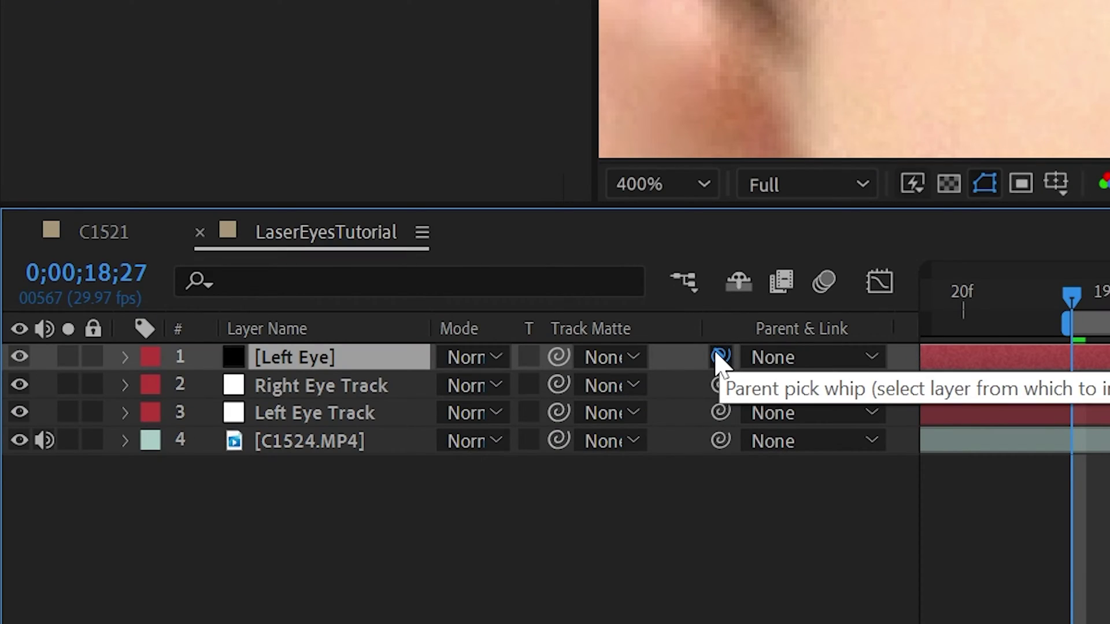
Parent the Left Eye solid to the Left Eye Track null and play the footage to check the tracking
{"action": "left_click_drag", "start_coordinate": [720, 357], "coordinate": [329, 428]}
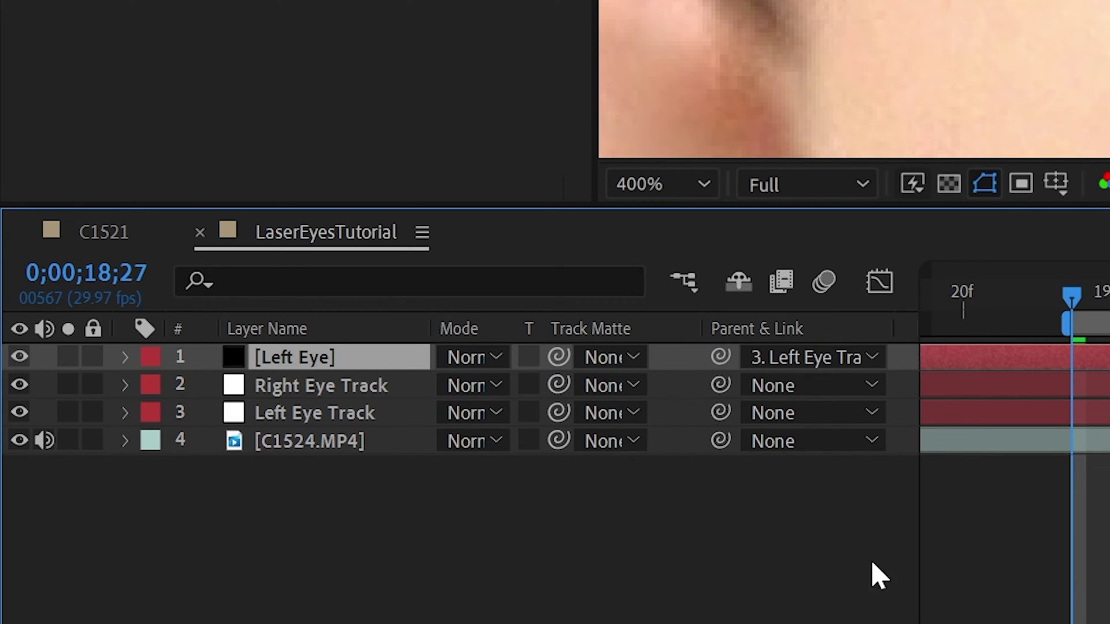
{"action": "scroll", "coordinate": [553, 258], "scroll_direction": "down", "scroll_amount": 2}
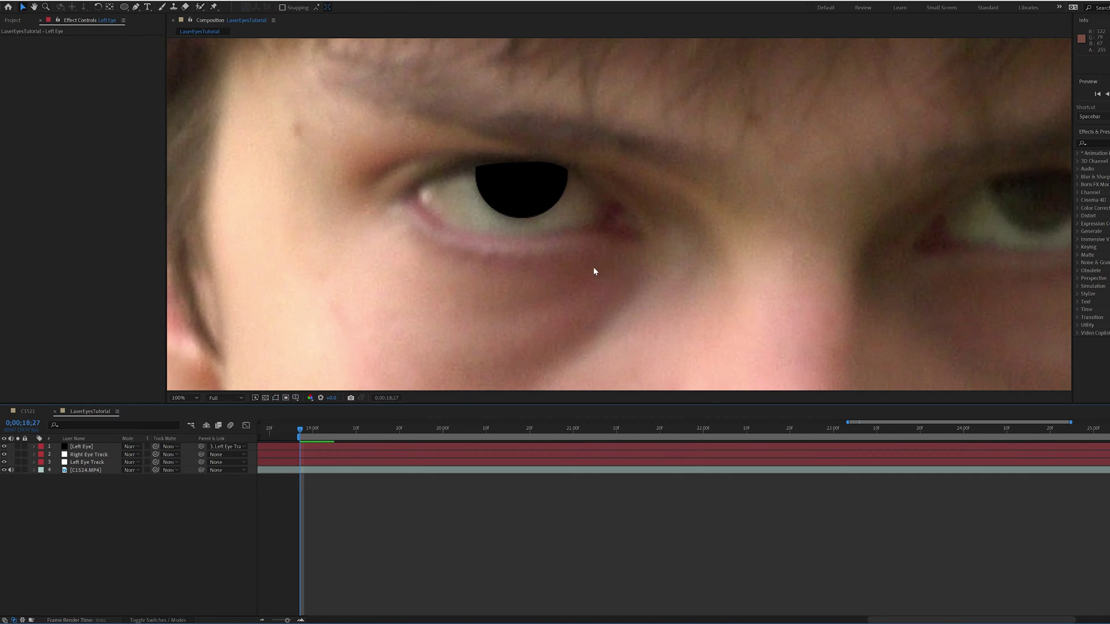
{"action": "key", "text": "comma"}
{"action": "key", "text": "space"}
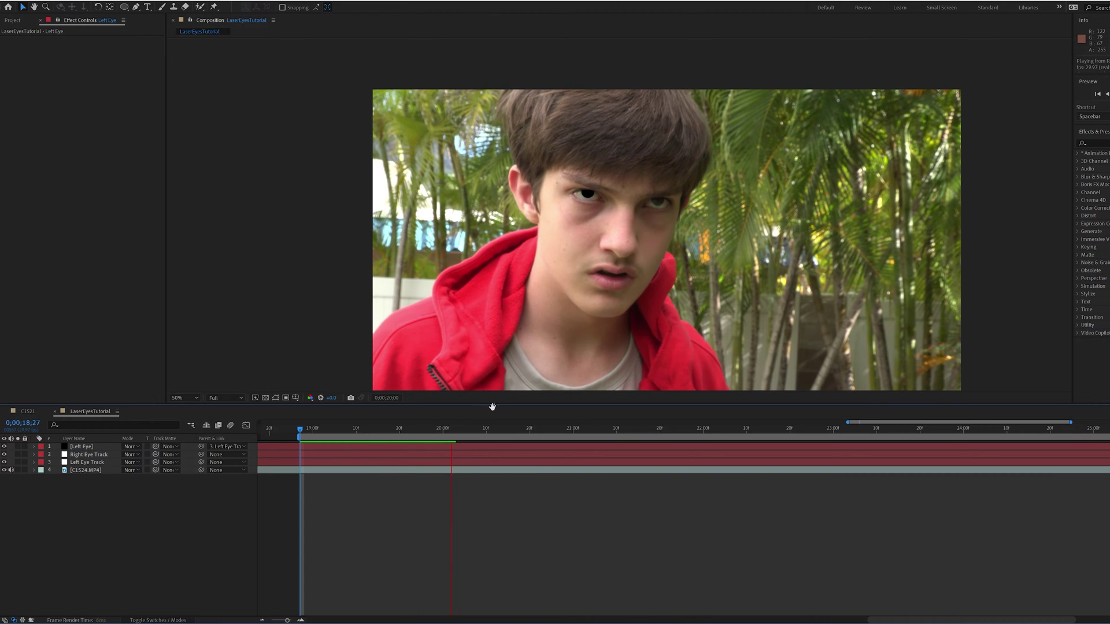
{"action": "key", "text": "space"}
{"action": "left_click_drag", "start_coordinate": [526, 431], "coordinate": [943, 429]}
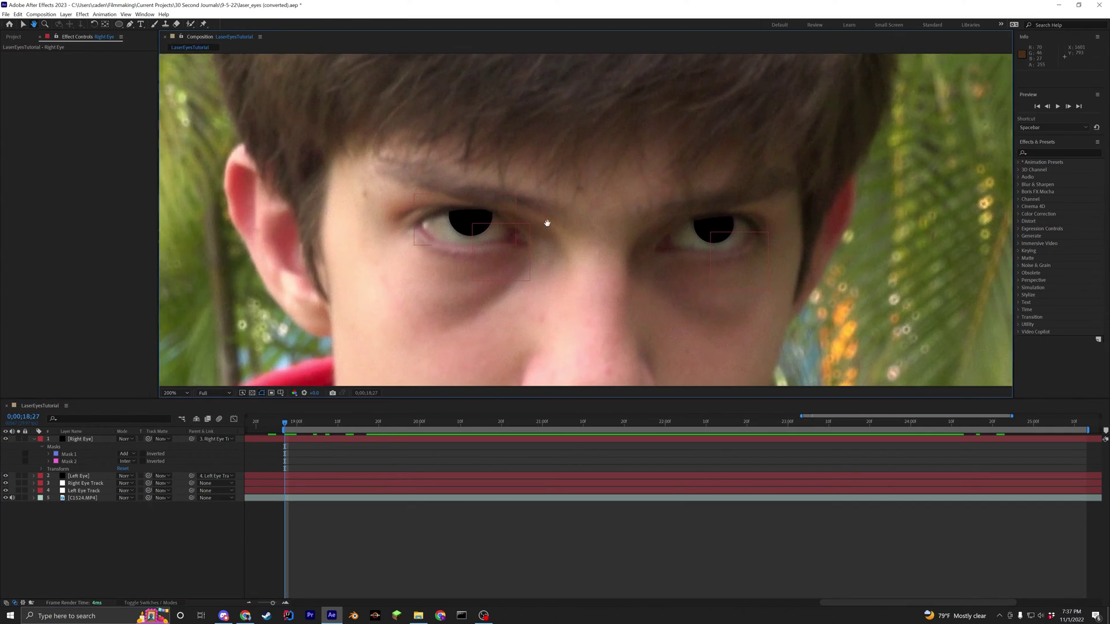
{"action": "left_click_drag", "start_coordinate": [547, 223], "coordinate": [419, 223]}
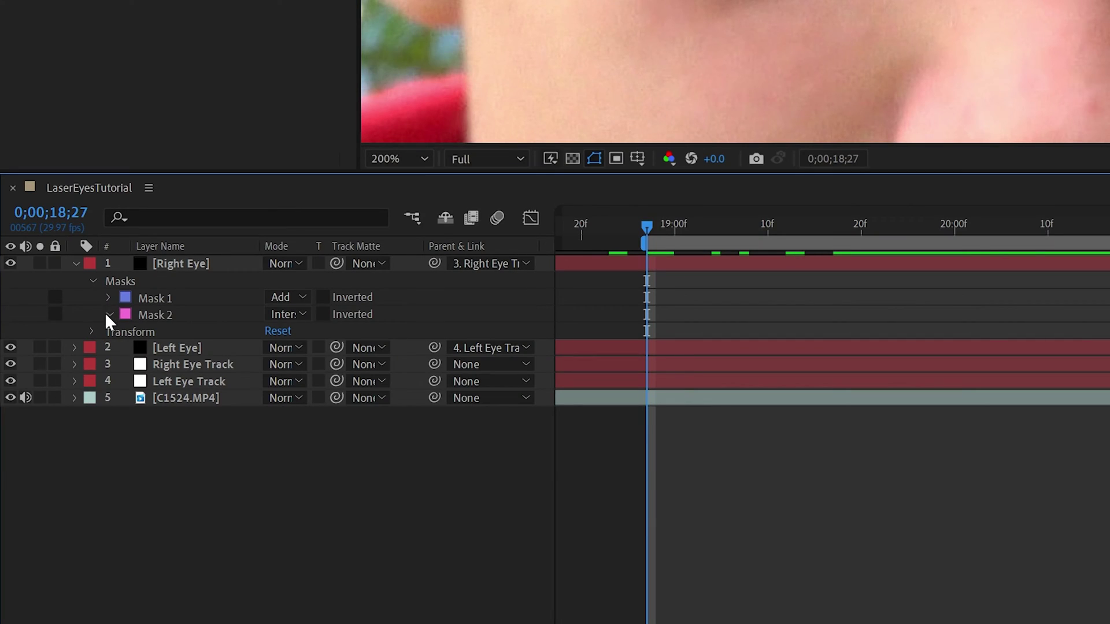
Enable keyframing for the Mask Path of Mask 2 on the Right Eye layer at 0;00;18;27
{"action": "left_click", "coordinate": [49, 461]}
{"action": "left_click", "coordinate": [151, 299]}
{"action": "left_click", "coordinate": [165, 315]}
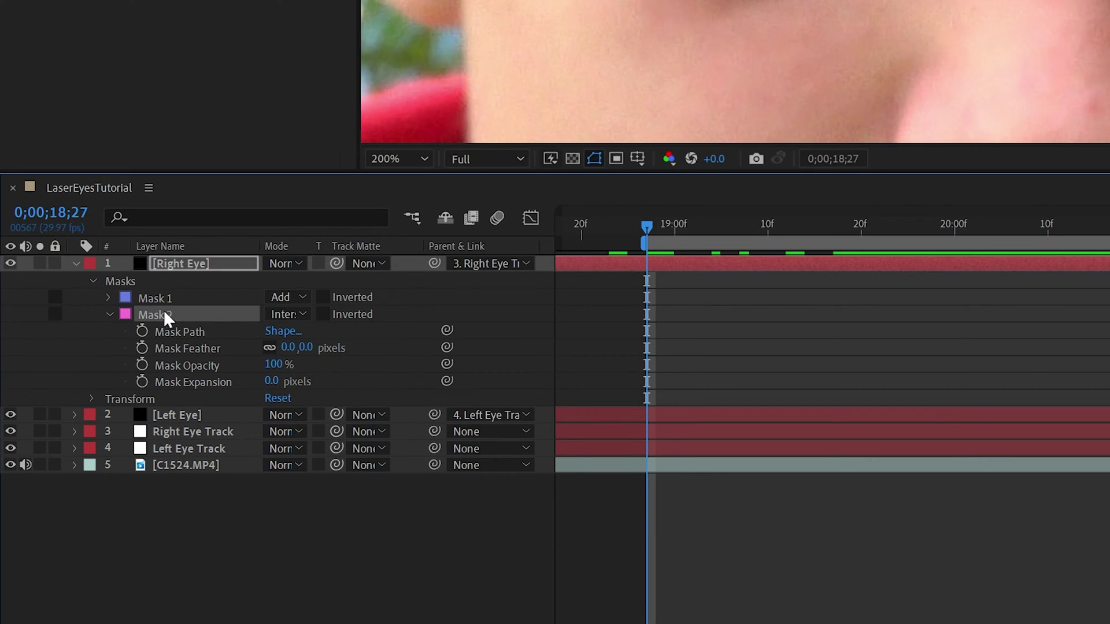
{"action": "left_click", "coordinate": [142, 331]}
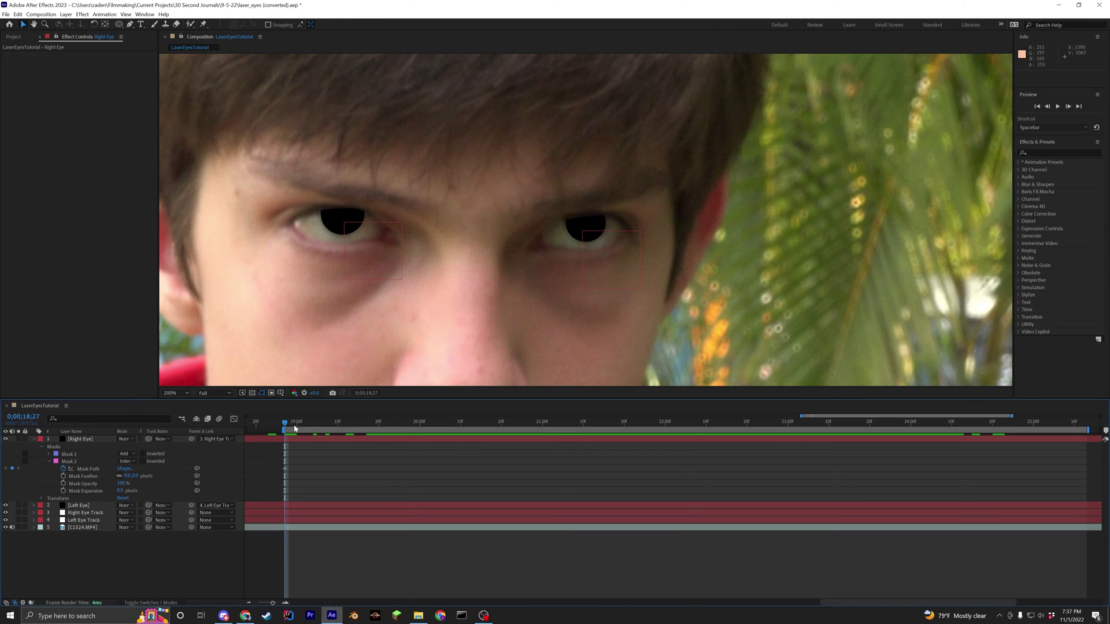
At 0;00;20;29, reposition the Right Eye layer's Mask 2 over the iris to record a new Mask Path keyframe
{"action": "left_click_drag", "start_coordinate": [647, 225], "coordinate": [1109, 224]}
{"action": "left_click_drag", "start_coordinate": [535, 420], "coordinate": [539, 420]}
{"action": "key", "text": "space"}
{"action": "left_click_drag", "start_coordinate": [704, 230], "coordinate": [441, 238]}
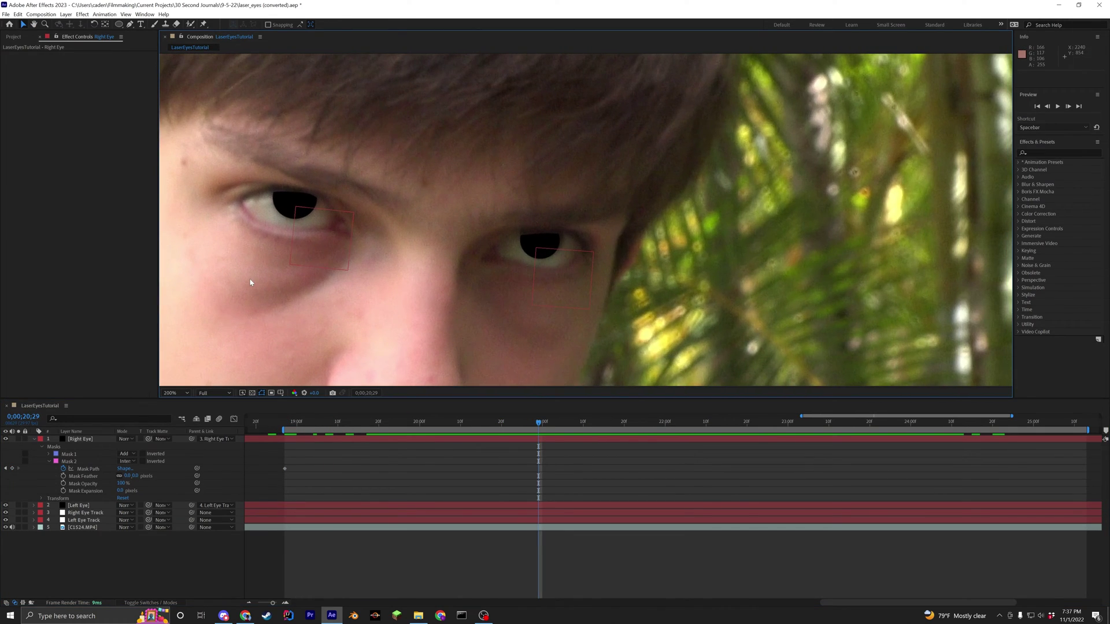
{"action": "left_click", "coordinate": [68, 462]}
{"action": "left_click_drag", "start_coordinate": [541, 222], "coordinate": [544, 222]}
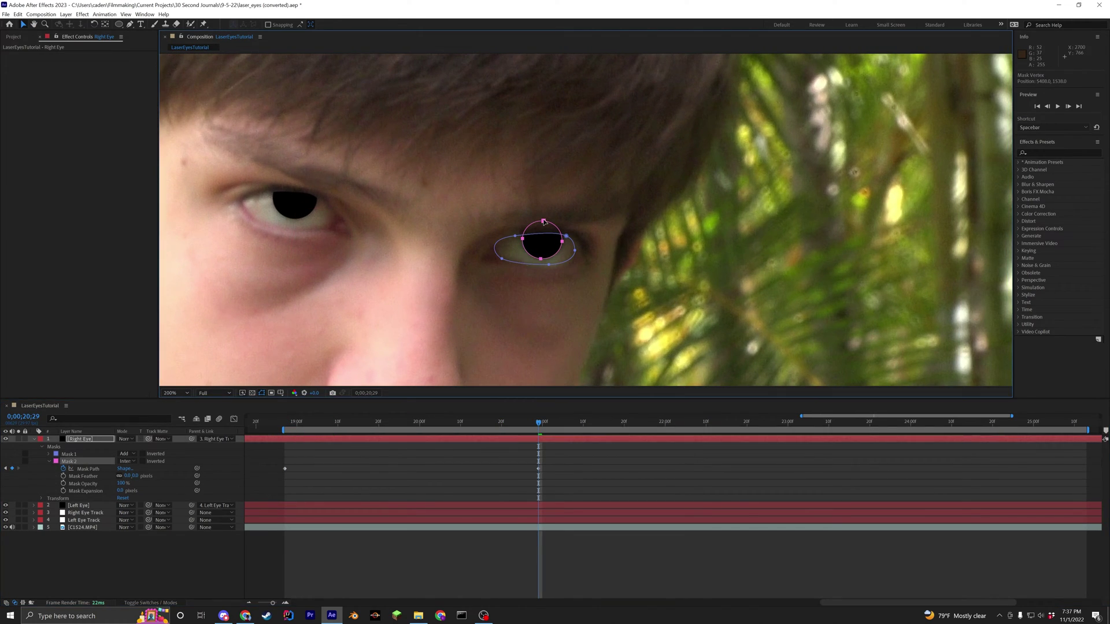
{"action": "left_click", "coordinate": [580, 473]}
Apply the Fractal Noise effect to the Left Eye layer and reduce its transform scale for a fine texture
{"action": "left_click", "coordinate": [1042, 151]}
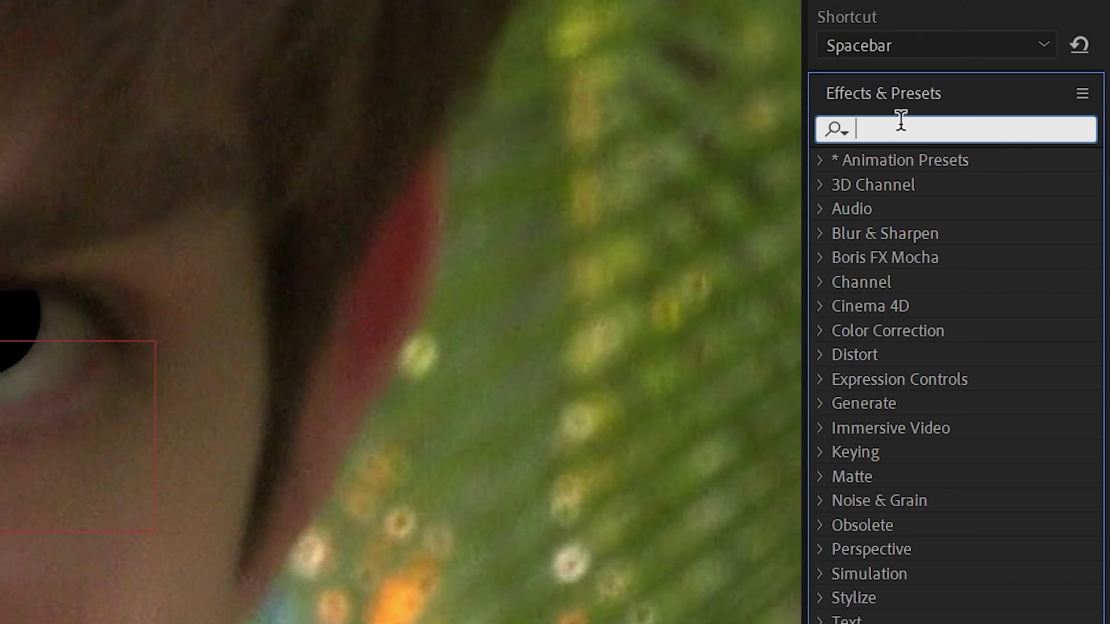
{"action": "type", "text": "fract"}
{"action": "left_click", "coordinate": [946, 310]}
{"action": "left_click", "coordinate": [934, 351]}
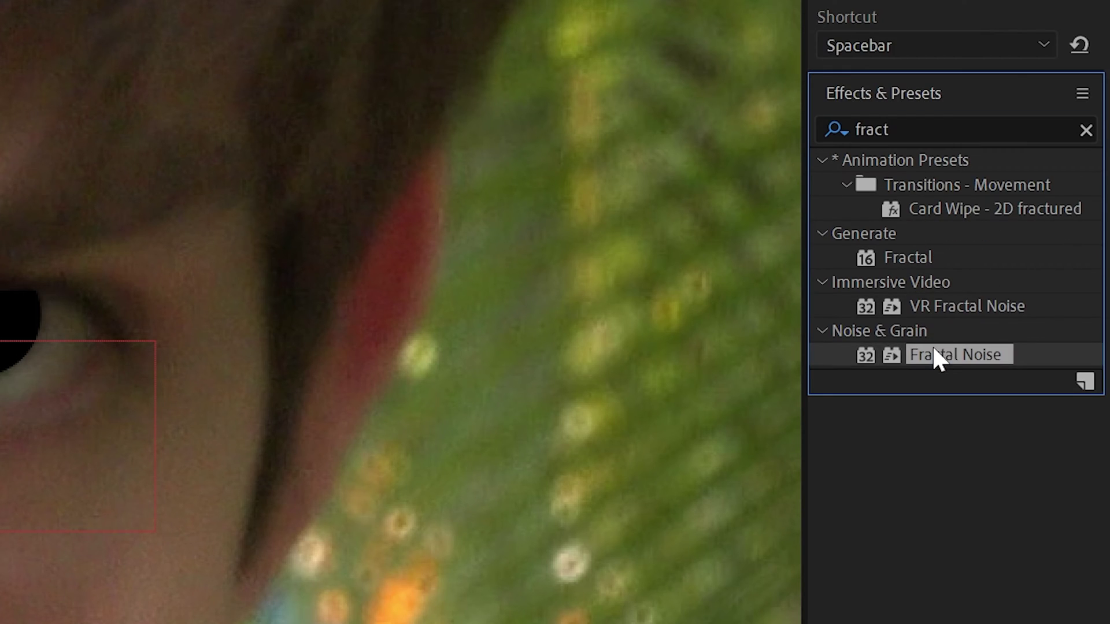
{"action": "left_click_drag", "start_coordinate": [951, 351], "coordinate": [86, 446]}
{"action": "left_click_drag", "start_coordinate": [90, 128], "coordinate": [24, 148]}
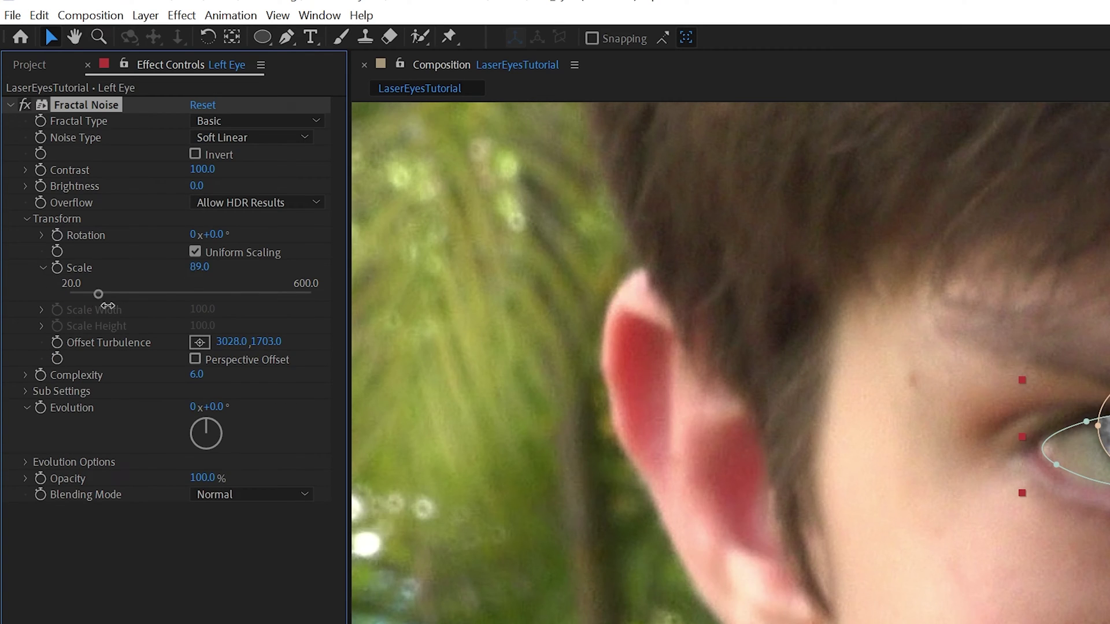
{"action": "left_click_drag", "start_coordinate": [50, 312], "coordinate": [2, 318]}
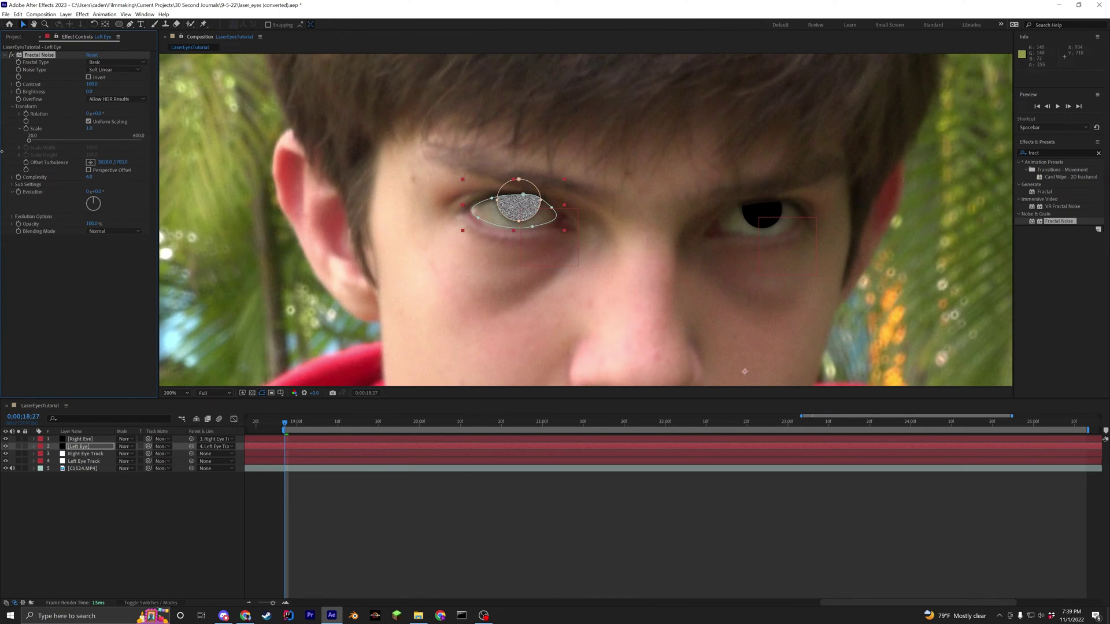
Apply VC Color Vibrance to the Left Eye layer and set its color to red, FF0000
{"action": "left_click", "coordinate": [1059, 153]}
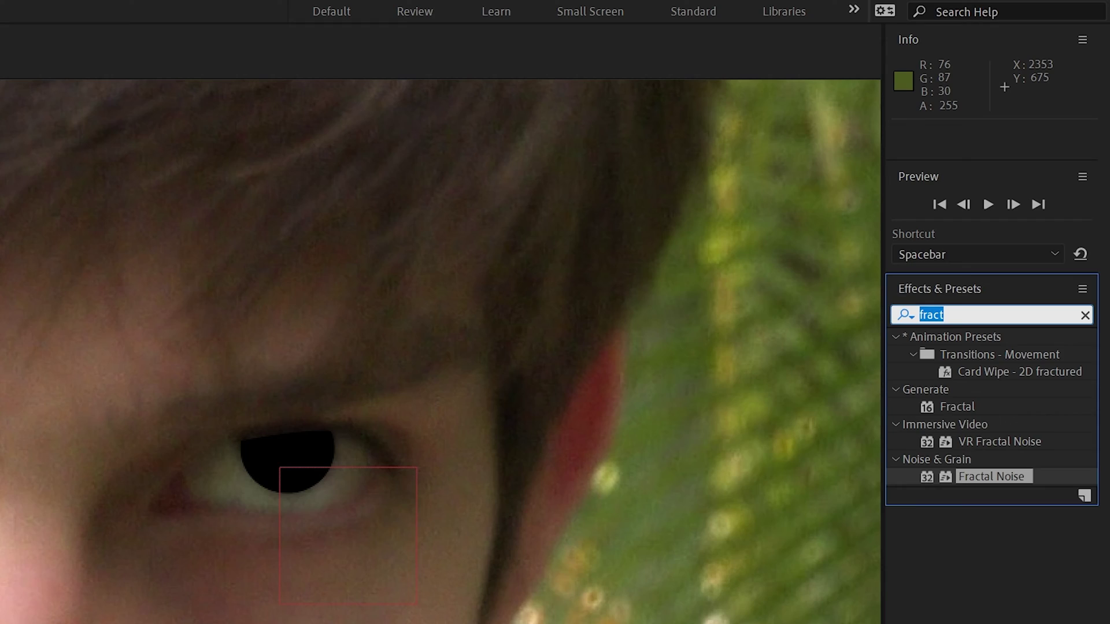
{"action": "type", "text": "vibr"}
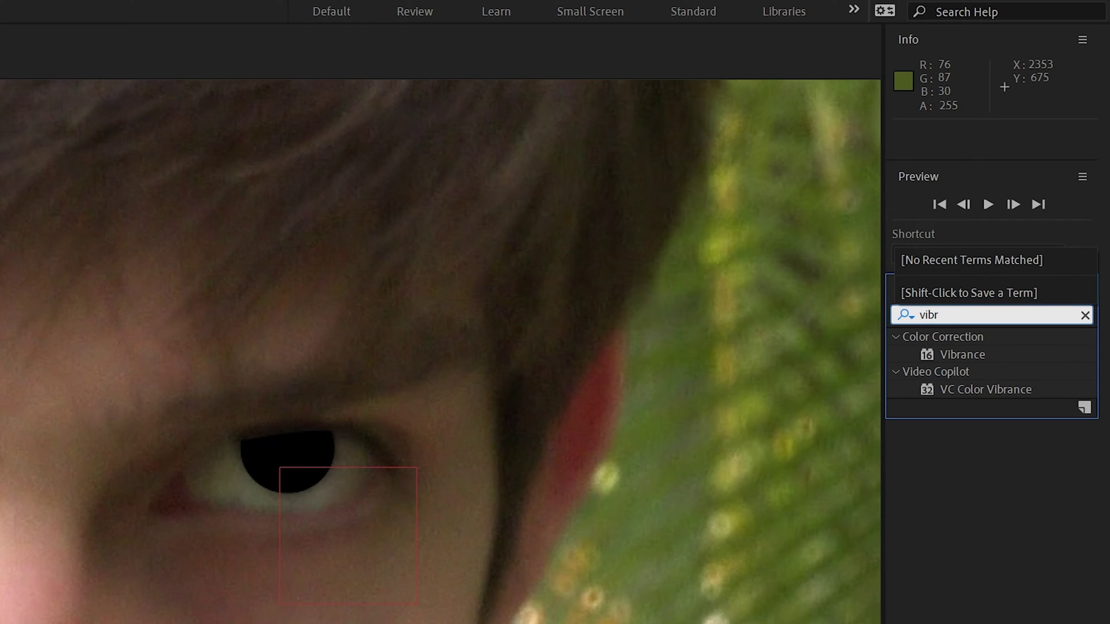
{"action": "left_click", "coordinate": [975, 390]}
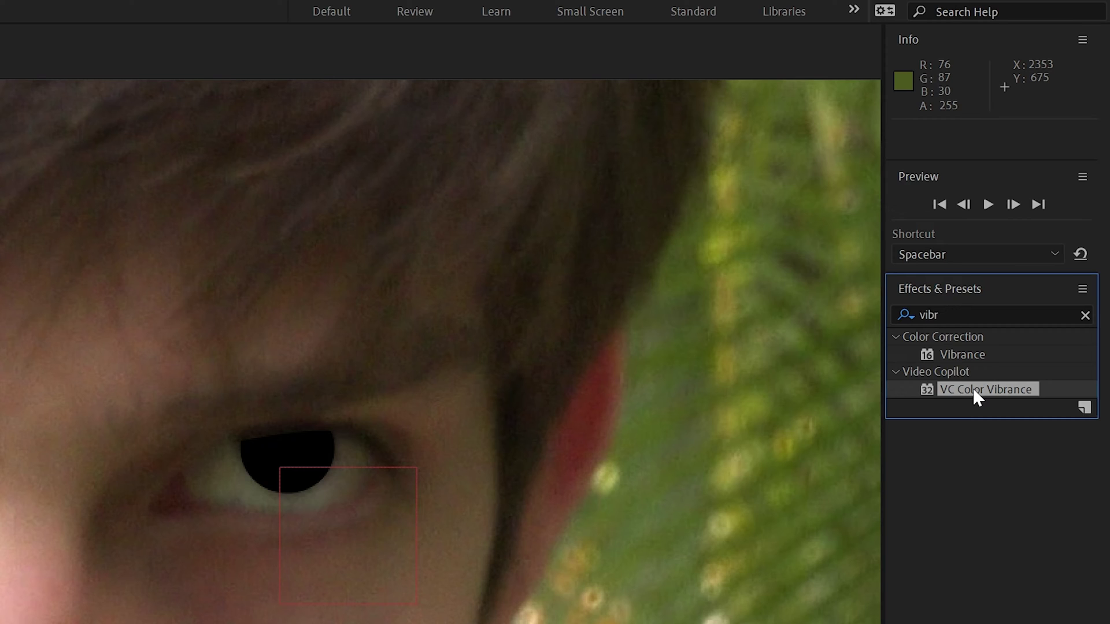
{"action": "left_click_drag", "start_coordinate": [973, 387], "coordinate": [90, 447]}
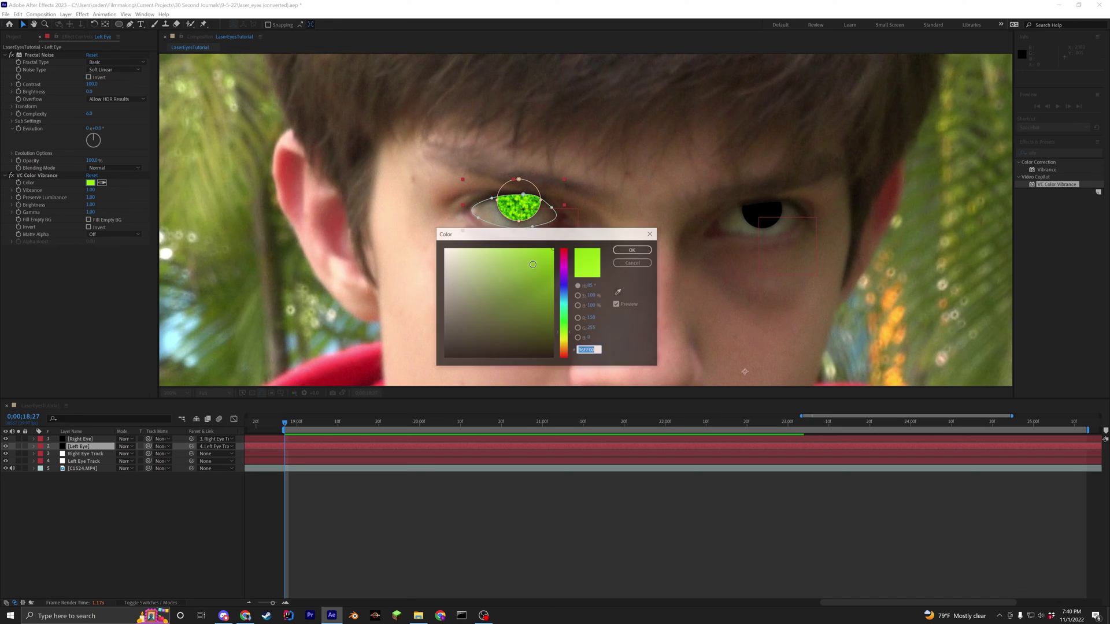
{"action": "left_click", "coordinate": [563, 249]}
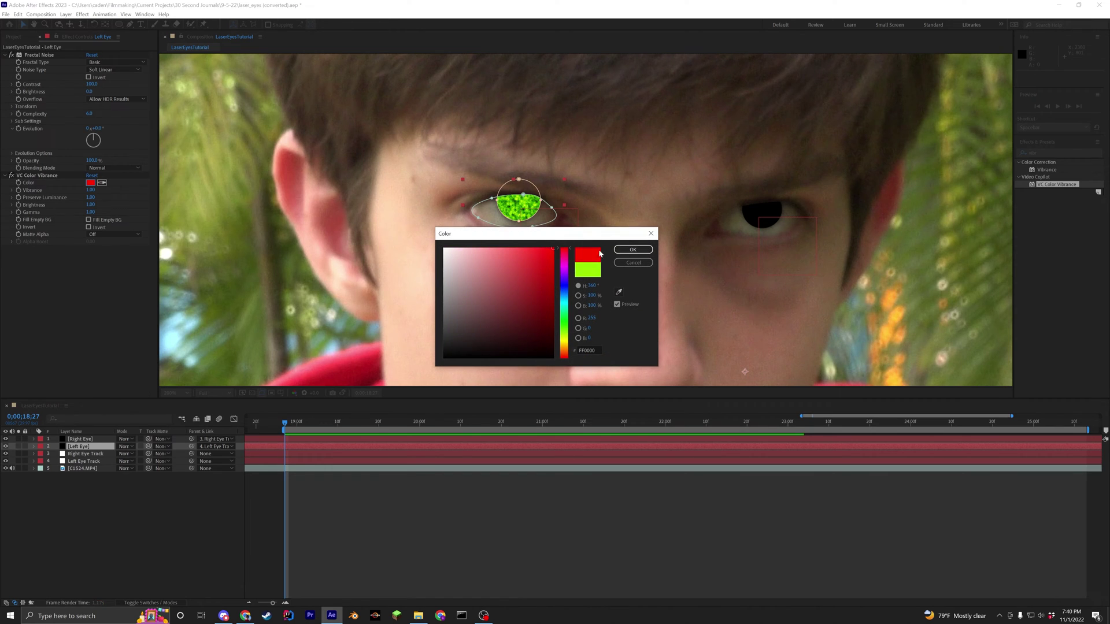
{"action": "left_click", "coordinate": [633, 249]}
{"action": "left_click", "coordinate": [34, 453]}
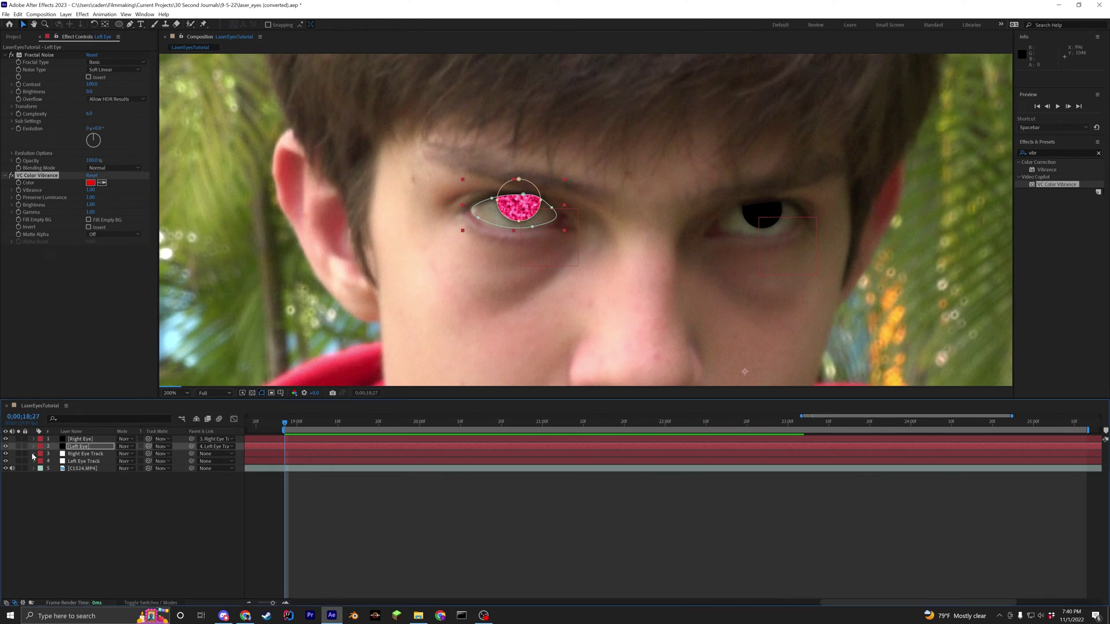
Apply the Stylize Glow effect to the Left Eye layer and check the glowing iris up close
{"action": "left_click", "coordinate": [1056, 152]}
{"action": "type", "text": "glow"}
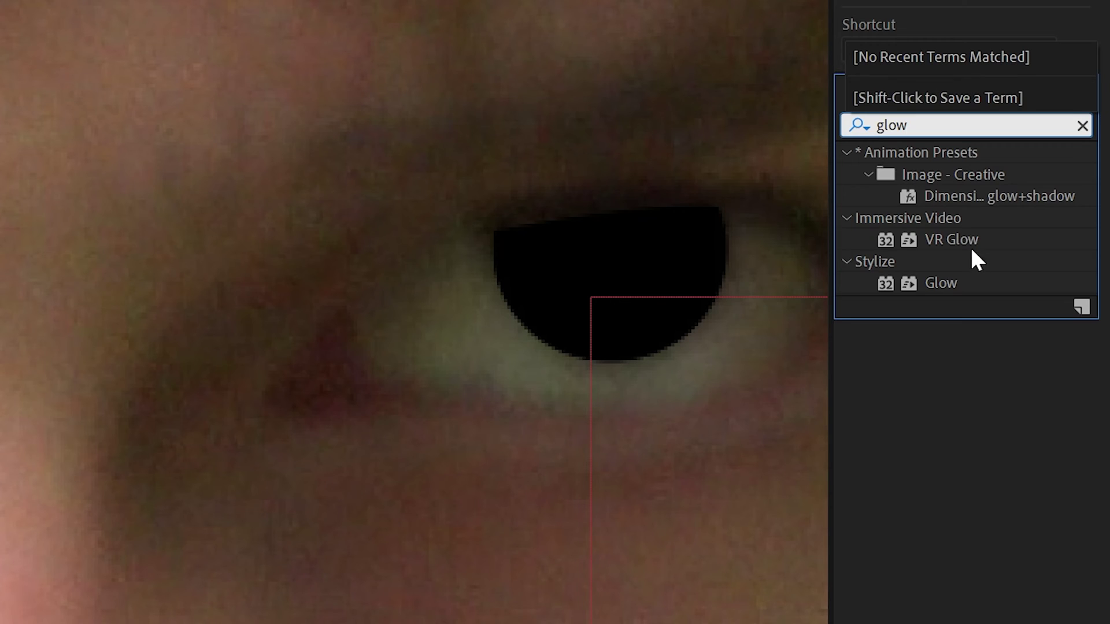
{"action": "left_click_drag", "start_coordinate": [941, 281], "coordinate": [79, 446]}
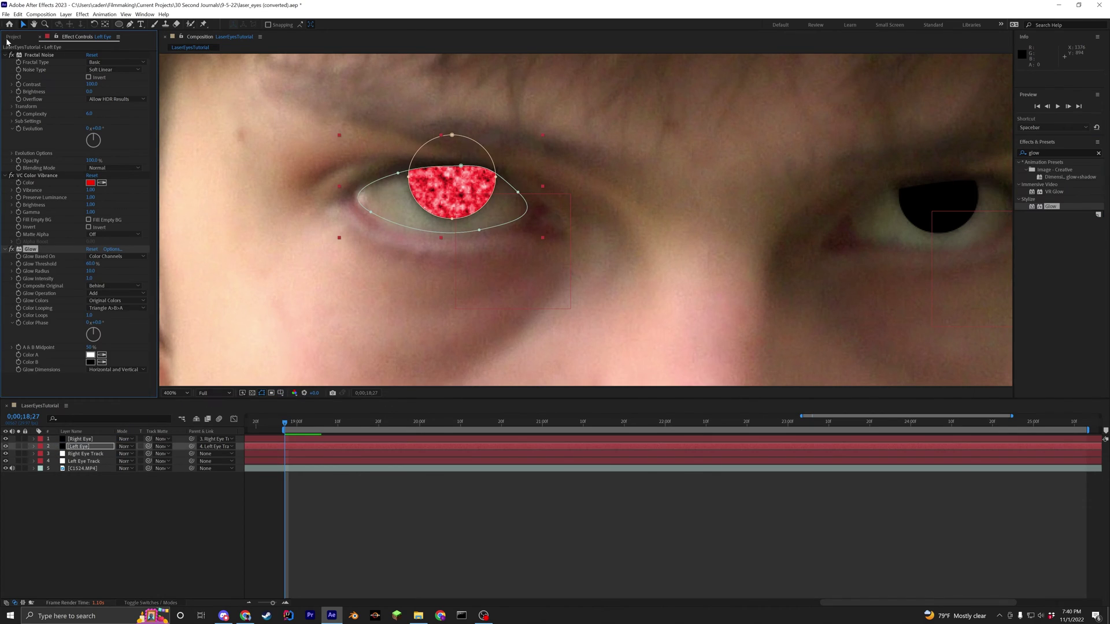
{"action": "left_click", "coordinate": [160, 536]}
{"action": "scroll", "coordinate": [570, 173], "scroll_direction": "down", "scroll_amount": 6}
{"action": "scroll", "coordinate": [598, 234], "scroll_direction": "up", "scroll_amount": 2}
{"action": "scroll", "coordinate": [598, 235], "scroll_direction": "up", "scroll_amount": 4}
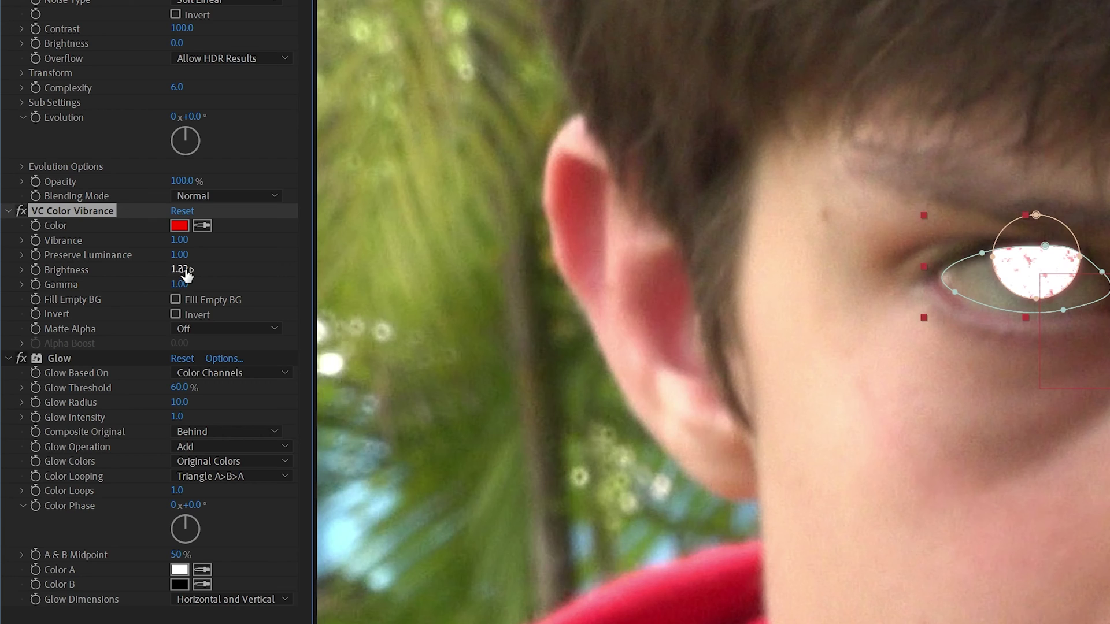
Increase the VC Color Vibrance brightness on the Left Eye layer and duplicate its Glow effect with a larger radius
{"action": "left_click_drag", "start_coordinate": [91, 206], "coordinate": [96, 207]}
{"action": "left_click_drag", "start_coordinate": [191, 275], "coordinate": [192, 276]}
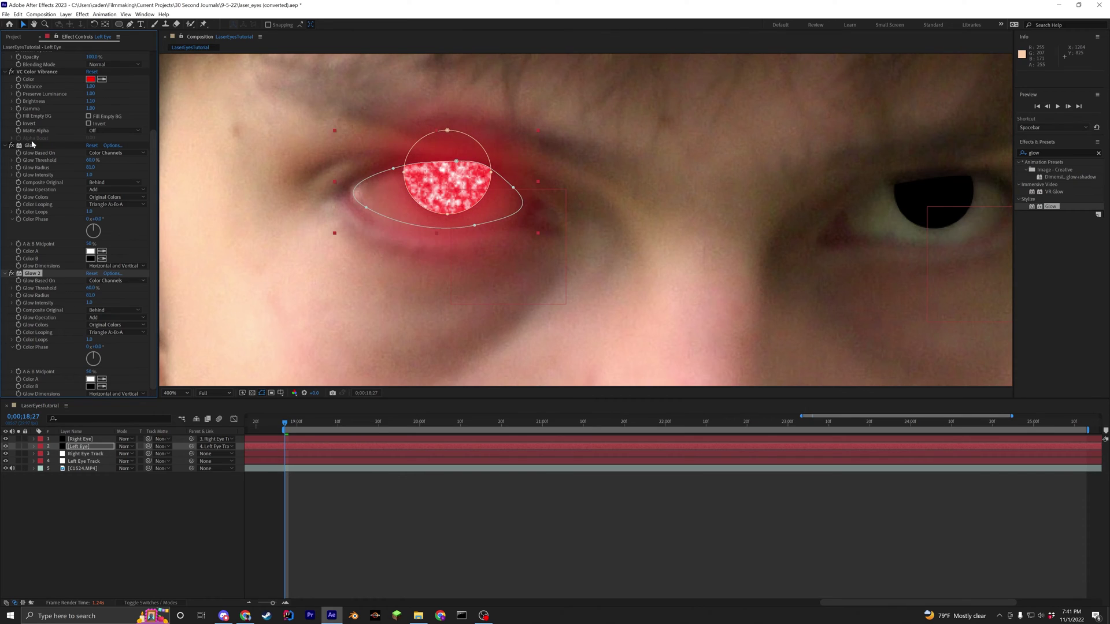
{"action": "left_click", "coordinate": [32, 141]}
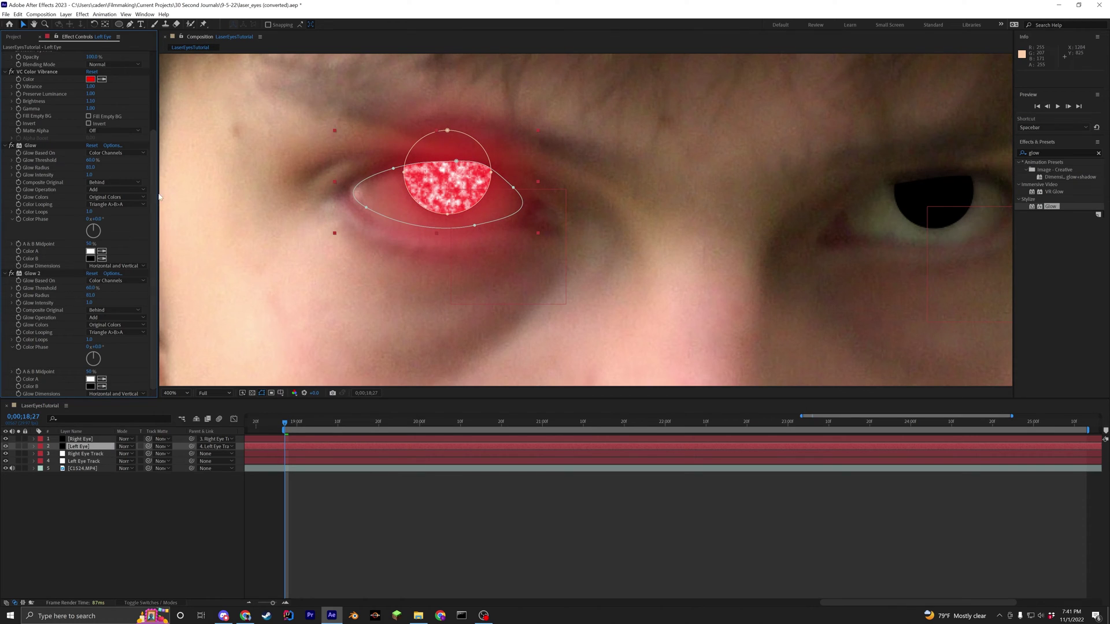
Show the layer switches and enable motion blur for the Left Eye layer
{"action": "left_click", "coordinate": [174, 485]}
{"action": "left_click", "coordinate": [159, 449]}
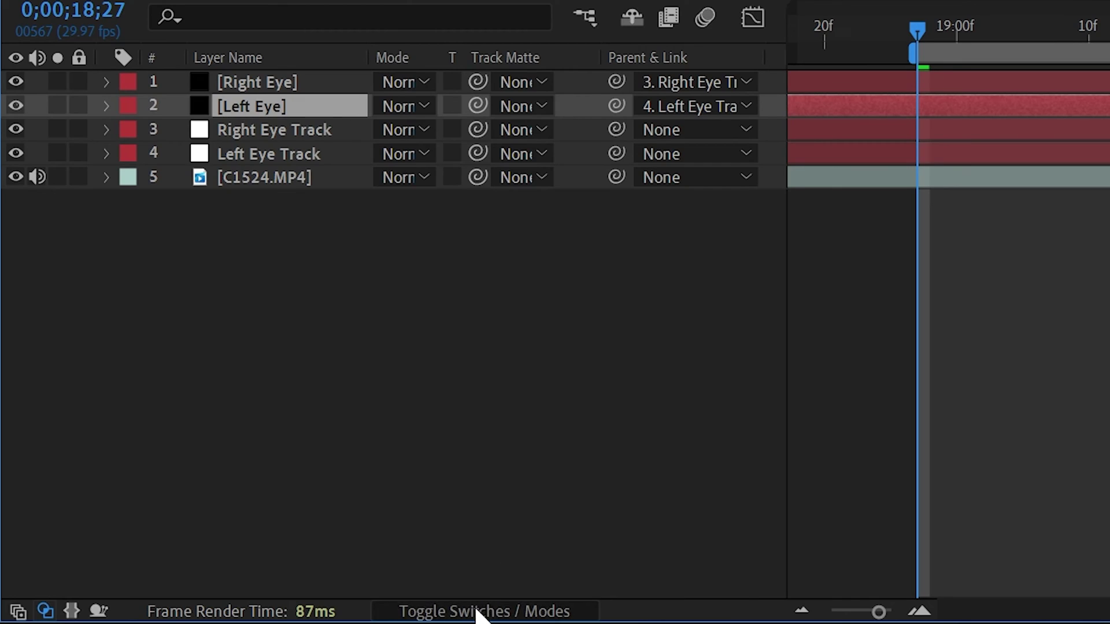
{"action": "left_click", "coordinate": [151, 603]}
{"action": "left_click", "coordinate": [488, 105]}
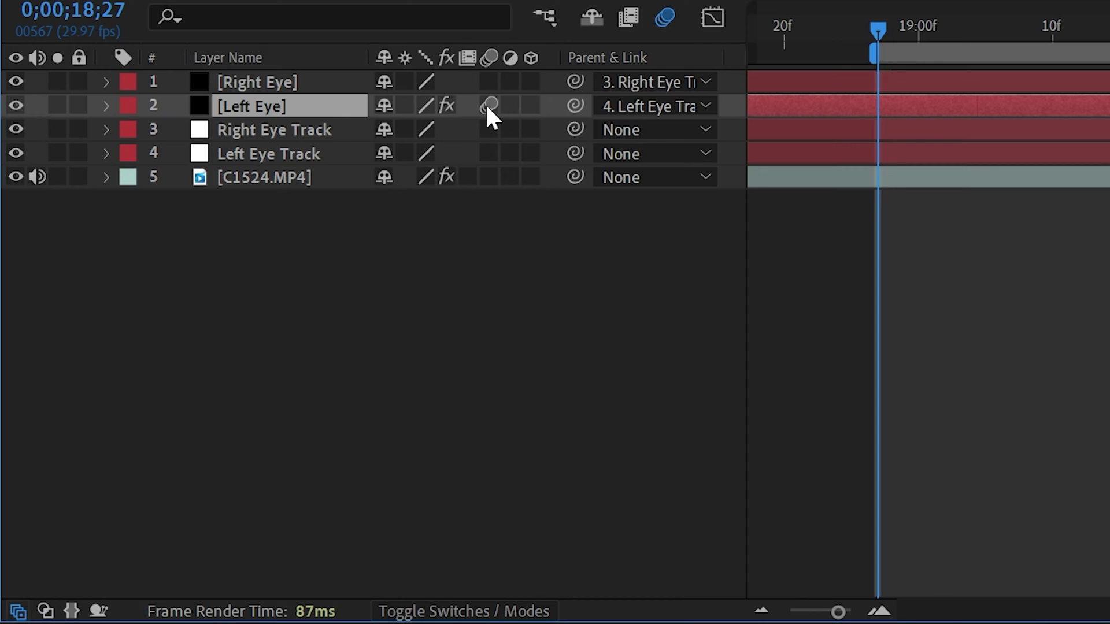
Preview the composition and scrub to about 0;00;20;14 to examine the glowing left eye in motion and up close
{"action": "key", "text": "space"}
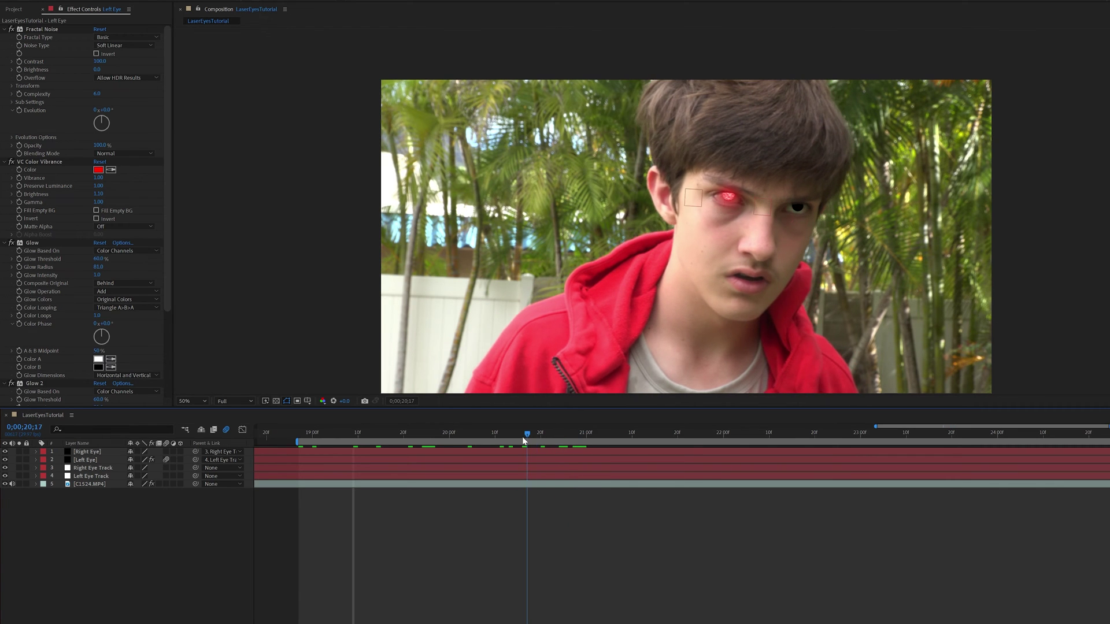
{"action": "left_click_drag", "start_coordinate": [523, 438], "coordinate": [513, 437]}
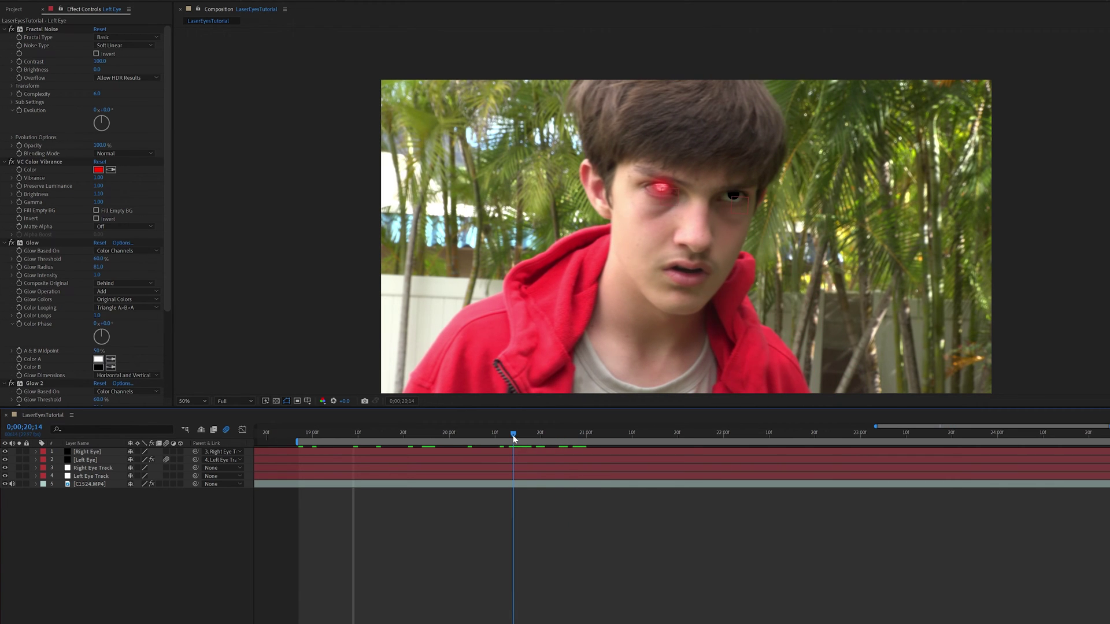
{"action": "scroll", "coordinate": [675, 274], "scroll_direction": "up", "scroll_amount": 2}
{"action": "left_click_drag", "start_coordinate": [656, 249], "coordinate": [491, 326]}
{"action": "scroll", "coordinate": [565, 257], "scroll_direction": "up", "scroll_amount": 2}
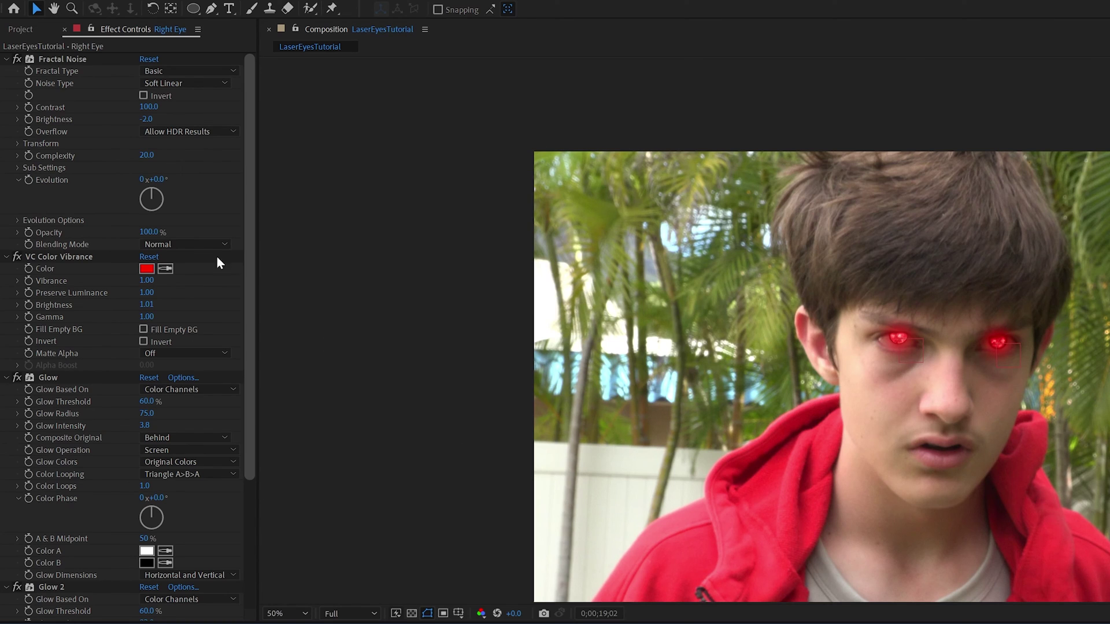
Review the Fractal Noise, VC Color Vibrance and two Glow effects on the Right Eye layer
{"action": "scroll", "coordinate": [59, 158], "scroll_direction": "down", "scroll_amount": 1}
{"action": "scroll", "coordinate": [60, 161], "scroll_direction": "down", "scroll_amount": 5}
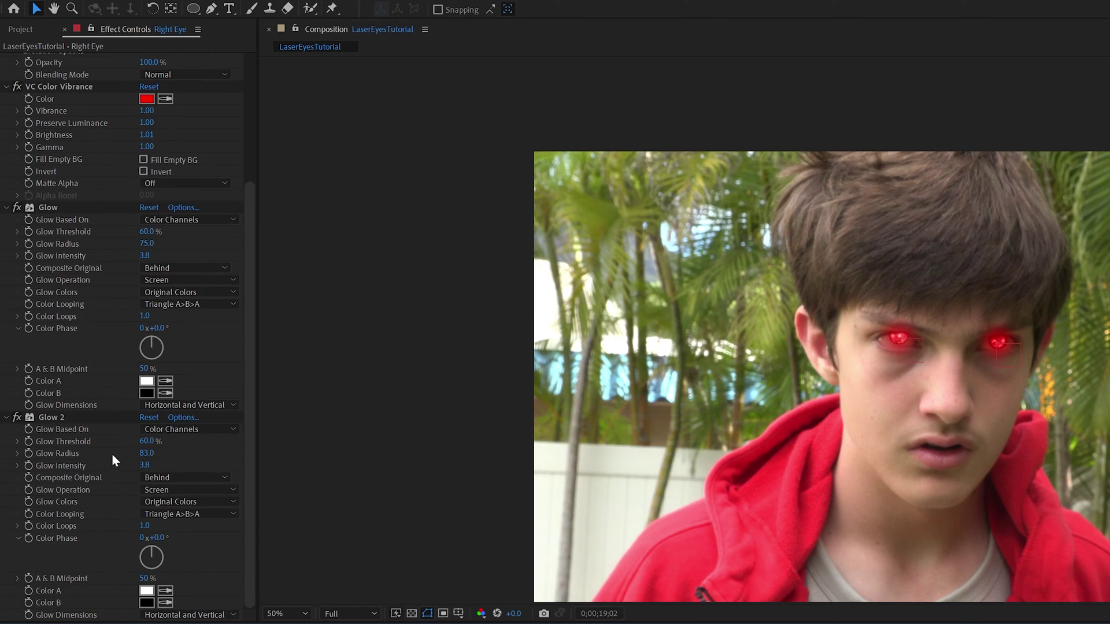
{"action": "scroll", "coordinate": [112, 396], "scroll_direction": "up", "scroll_amount": 6}
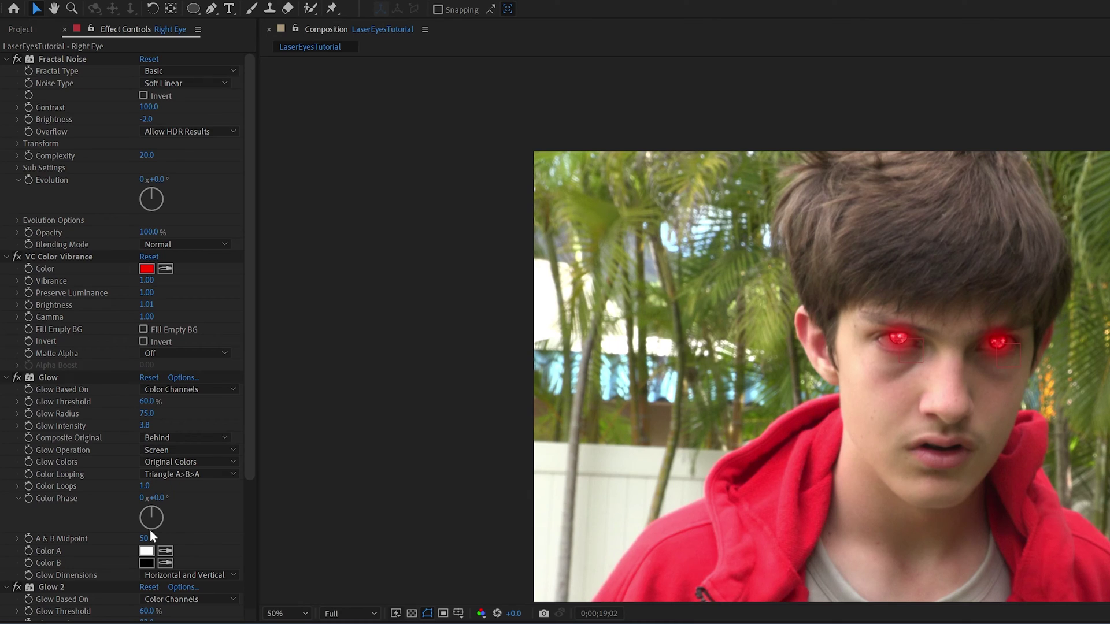
{"action": "scroll", "coordinate": [97, 346], "scroll_direction": "down", "scroll_amount": 6}
{"action": "scroll", "coordinate": [95, 380], "scroll_direction": "up", "scroll_amount": 2}
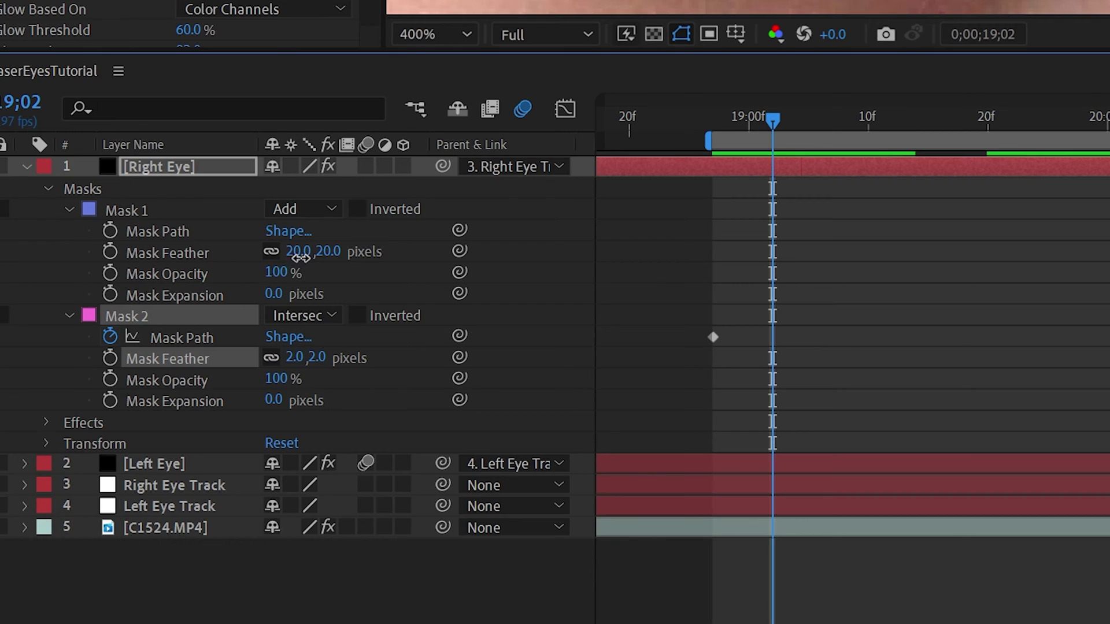
Set the feather of both Mask 1 and Mask 2 on the Right Eye layer to 10 pixels
{"action": "left_click", "coordinate": [98, 479]}
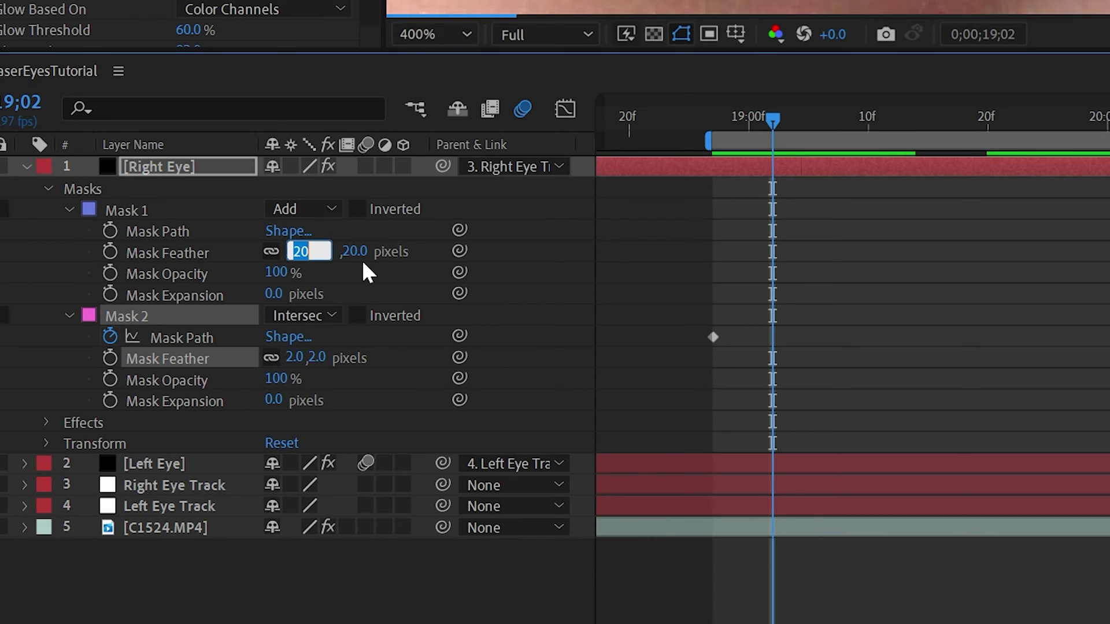
{"action": "type", "text": "10"}
{"action": "key", "text": "Return"}
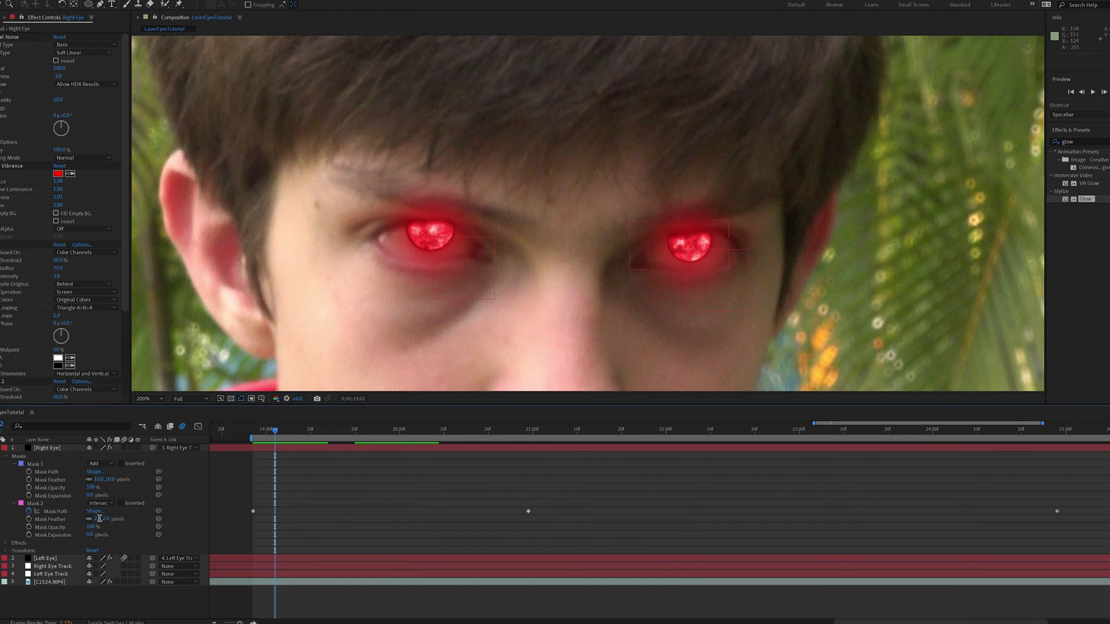
{"action": "left_click", "coordinate": [99, 519]}
{"action": "type", "text": "10"}
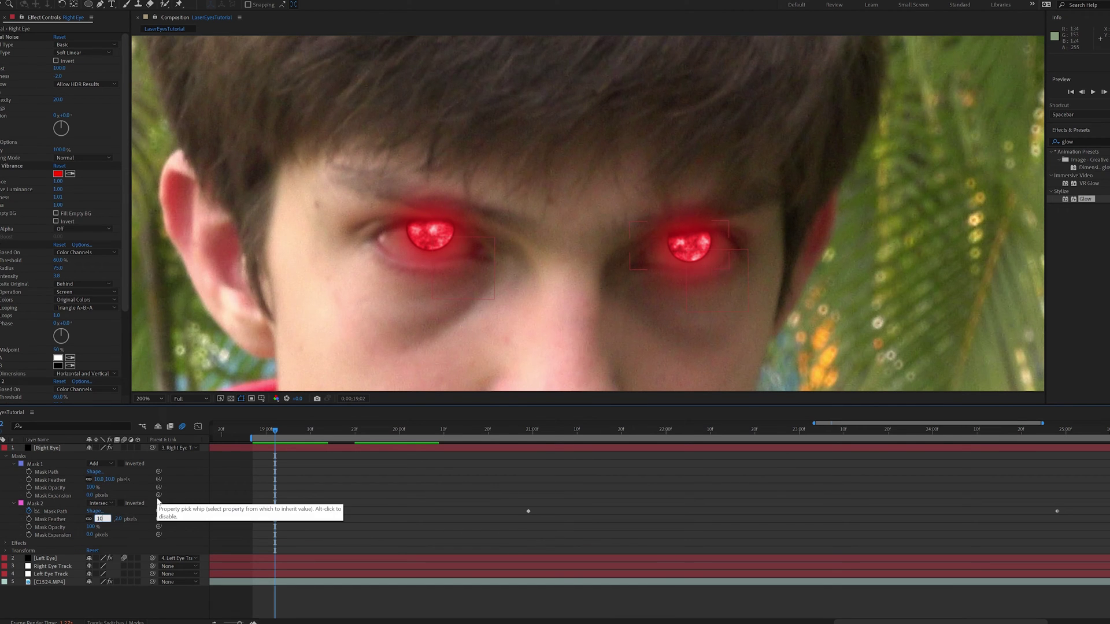
{"action": "key", "text": "Return"}
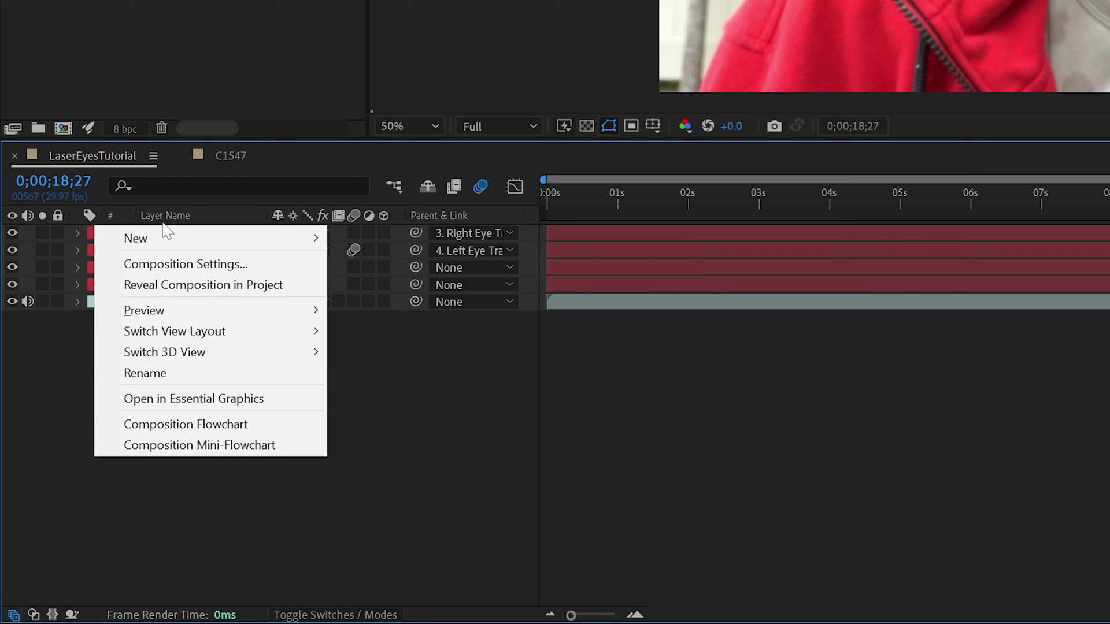
Add an adjustment layer directly above the C1524.MP4 footage and draw an elliptical mask on it around both eyes
{"action": "mouse_move", "coordinate": [231, 238]}
{"action": "left_click", "coordinate": [405, 389]}
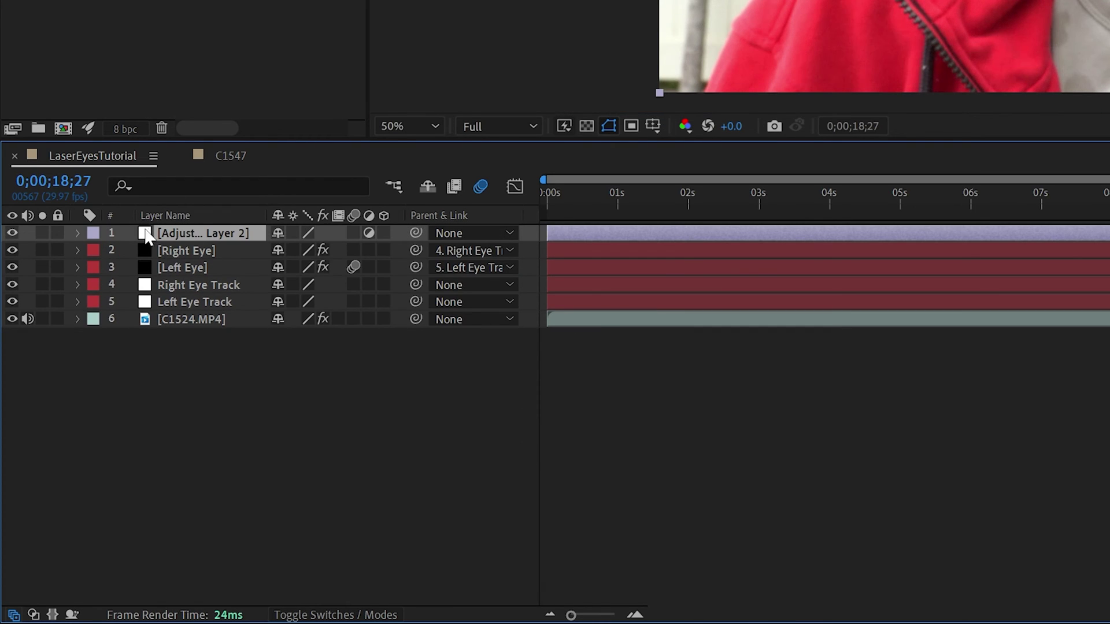
{"action": "left_click_drag", "start_coordinate": [181, 240], "coordinate": [200, 301]}
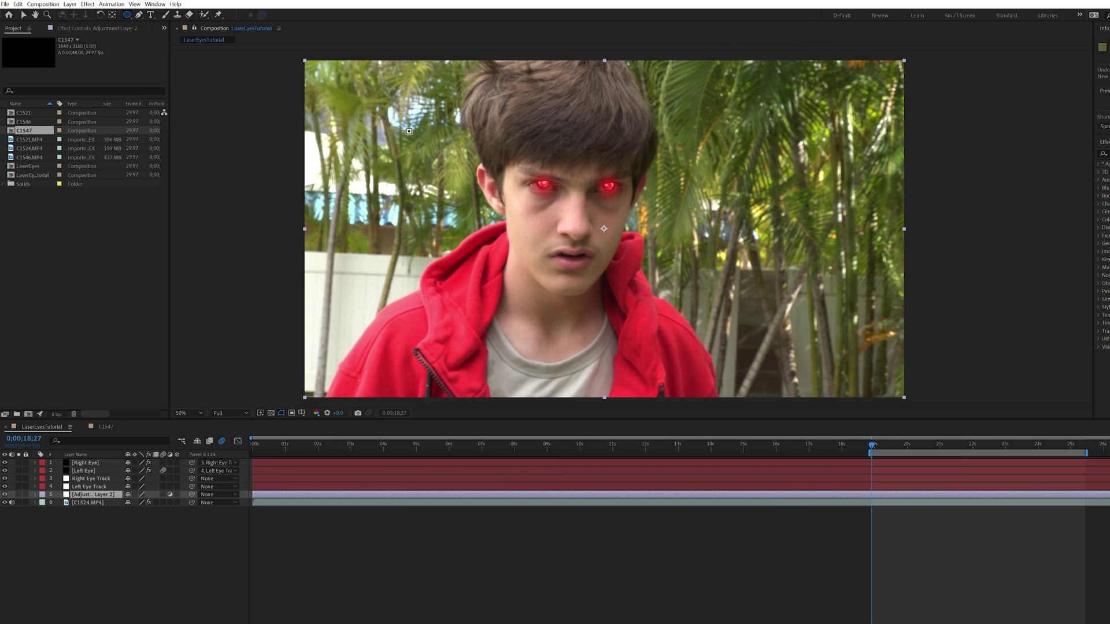
{"action": "left_click_drag", "start_coordinate": [517, 166], "coordinate": [632, 211]}
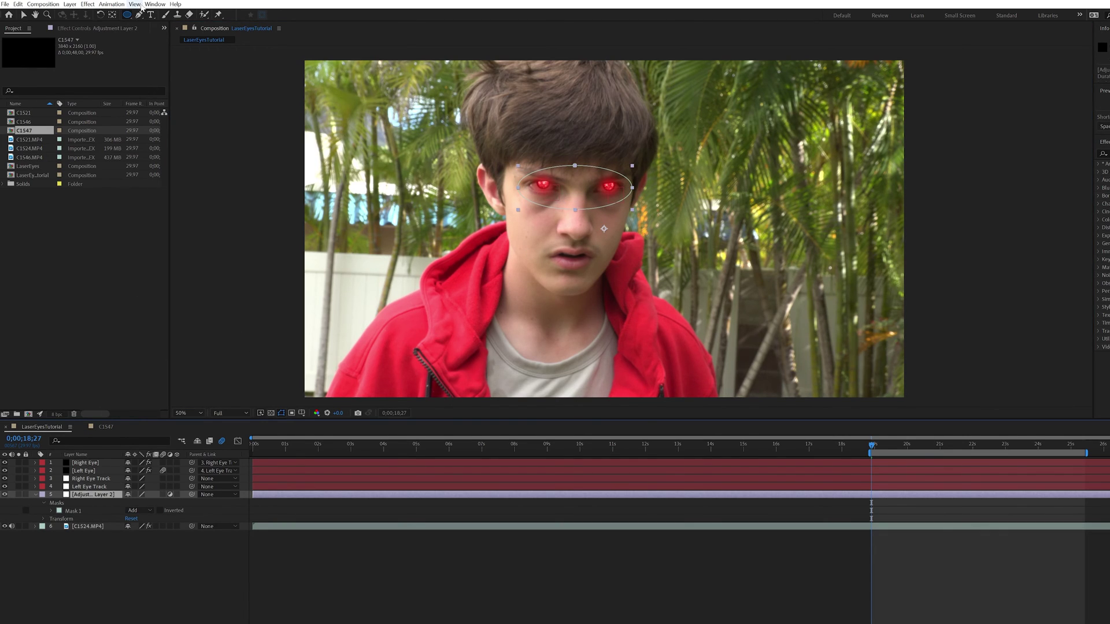
Apply the Curves color correction to the adjustment layer and raise the Red channel curve to tint the eye area
{"action": "left_click", "coordinate": [88, 4]}
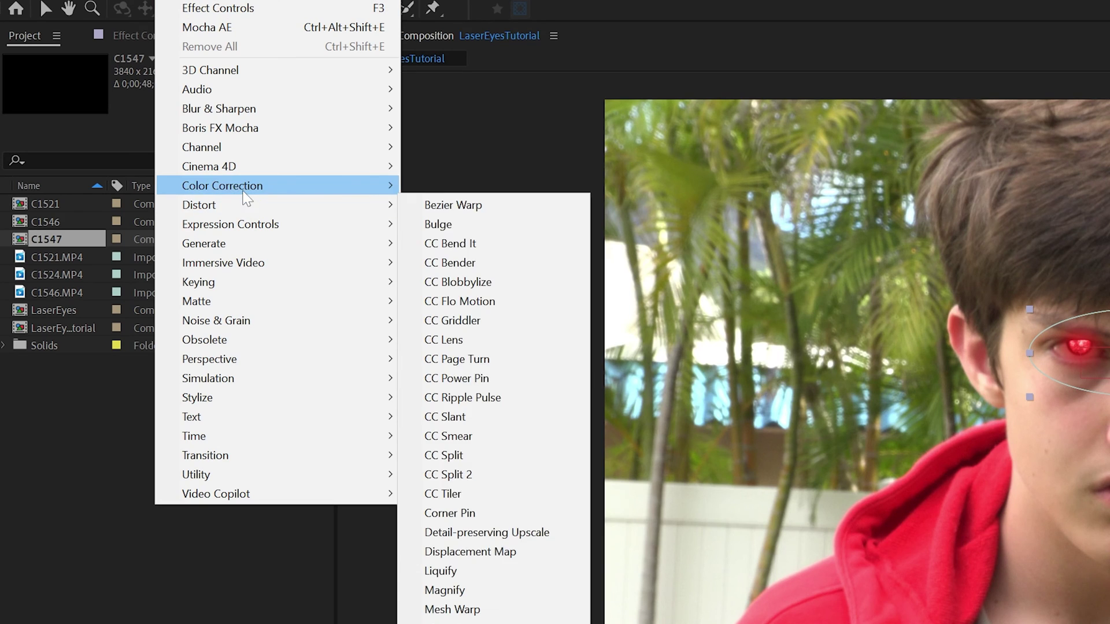
{"action": "mouse_move", "coordinate": [231, 186]}
{"action": "left_click", "coordinate": [483, 528]}
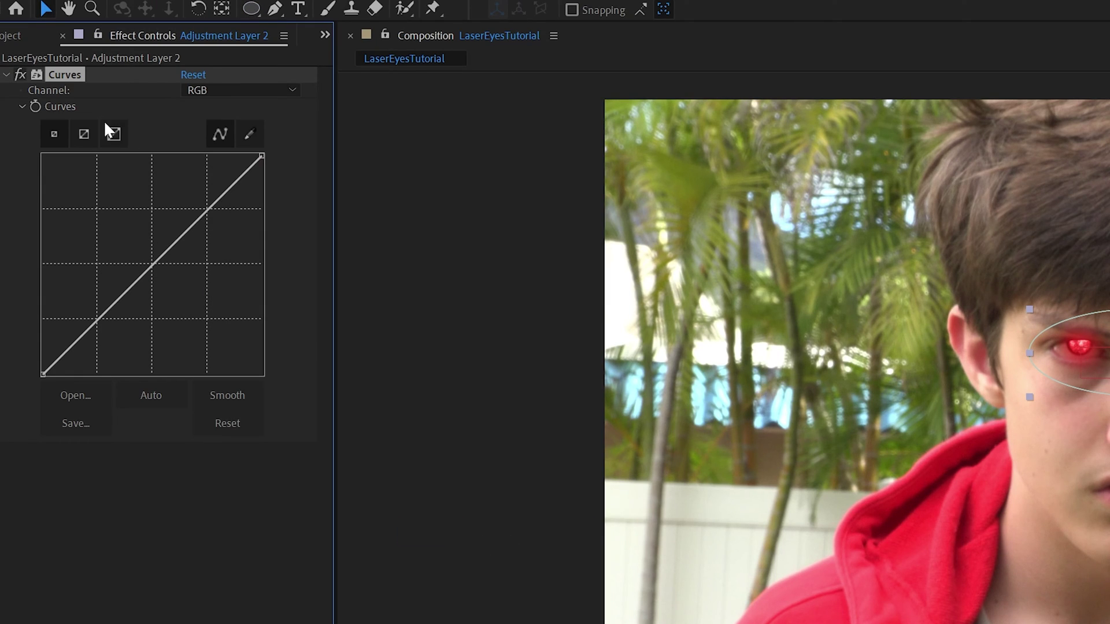
{"action": "left_click", "coordinate": [240, 91]}
{"action": "left_click", "coordinate": [218, 129]}
{"action": "left_click_drag", "start_coordinate": [72, 151], "coordinate": [55, 135]}
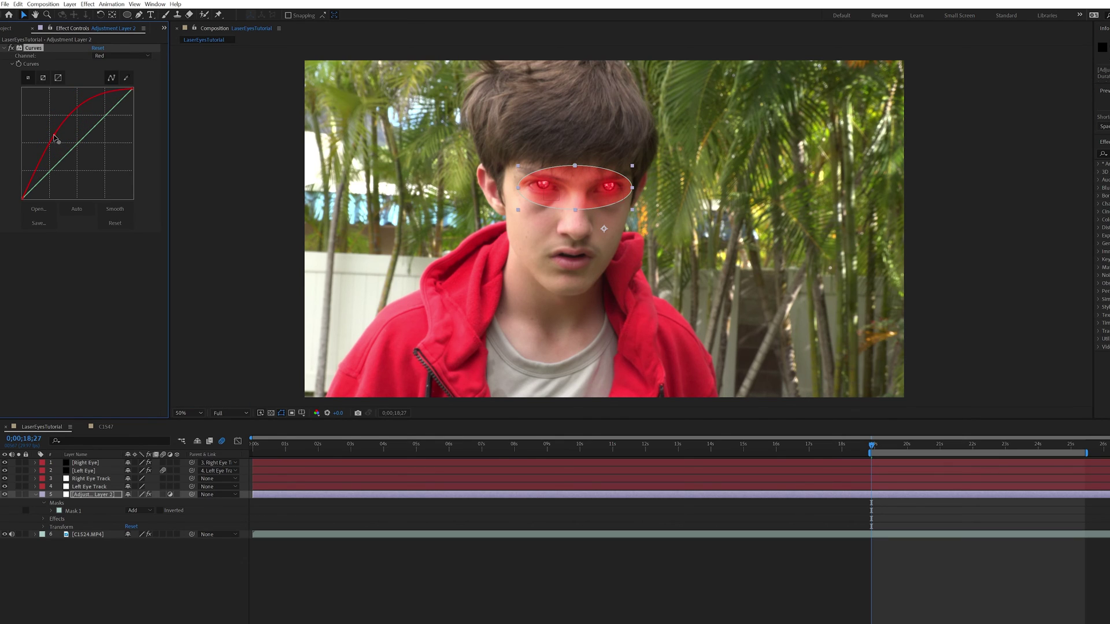
Soften the adjustment layer's mask with a 200-pixel feather and a 96-pixel expansion
{"action": "left_click", "coordinate": [51, 511]}
{"action": "left_click_drag", "start_coordinate": [134, 526], "coordinate": [209, 534]}
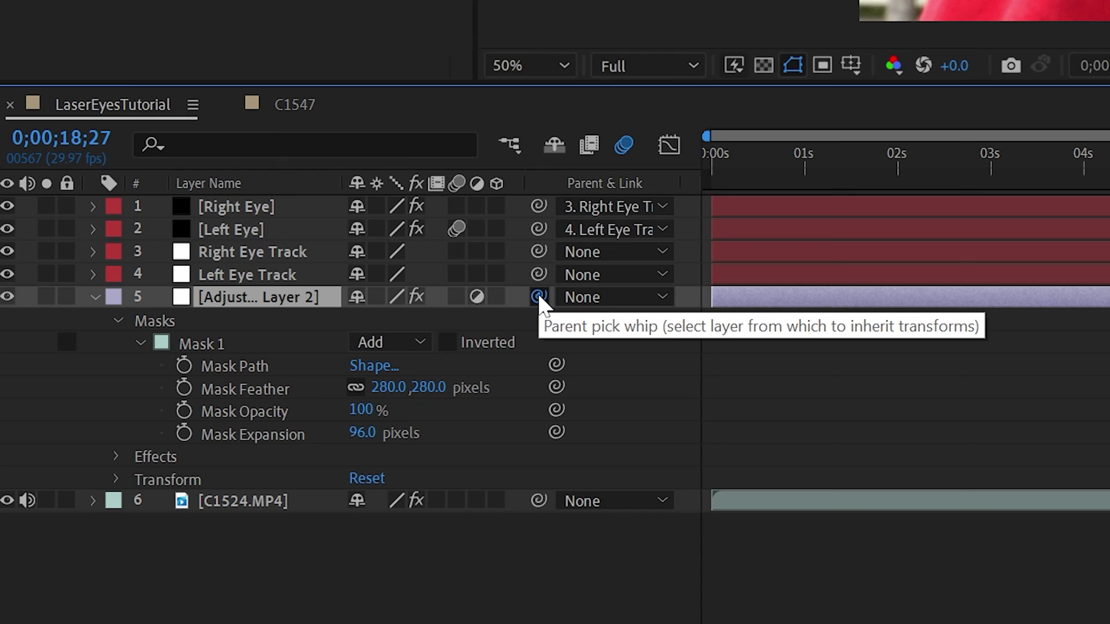
Parent the adjustment layer to the Right Eye layer and scrub to 0;00;24;17 to check the red tint's tracking
{"action": "left_click_drag", "start_coordinate": [538, 296], "coordinate": [289, 203]}
{"action": "left_click", "coordinate": [1099, 500]}
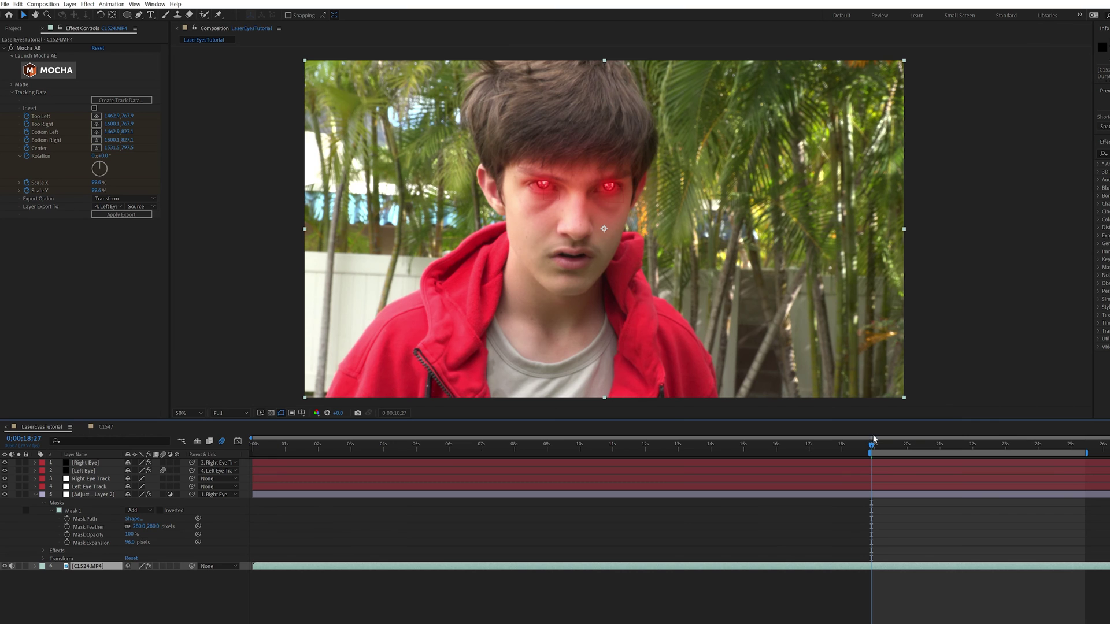
{"action": "left_click_drag", "start_coordinate": [931, 447], "coordinate": [1059, 446]}
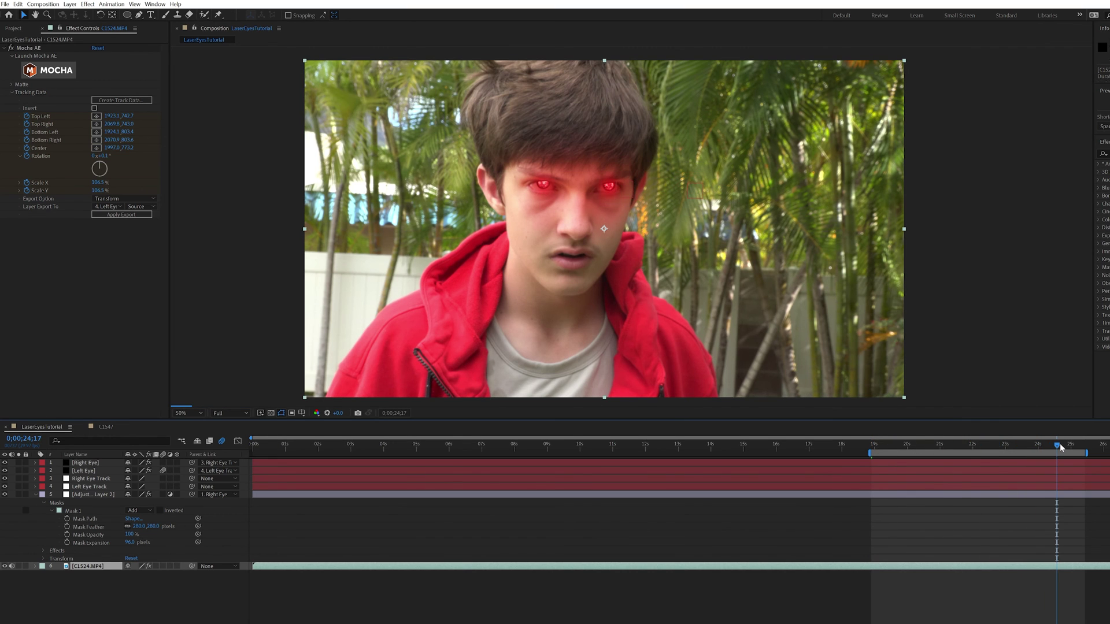